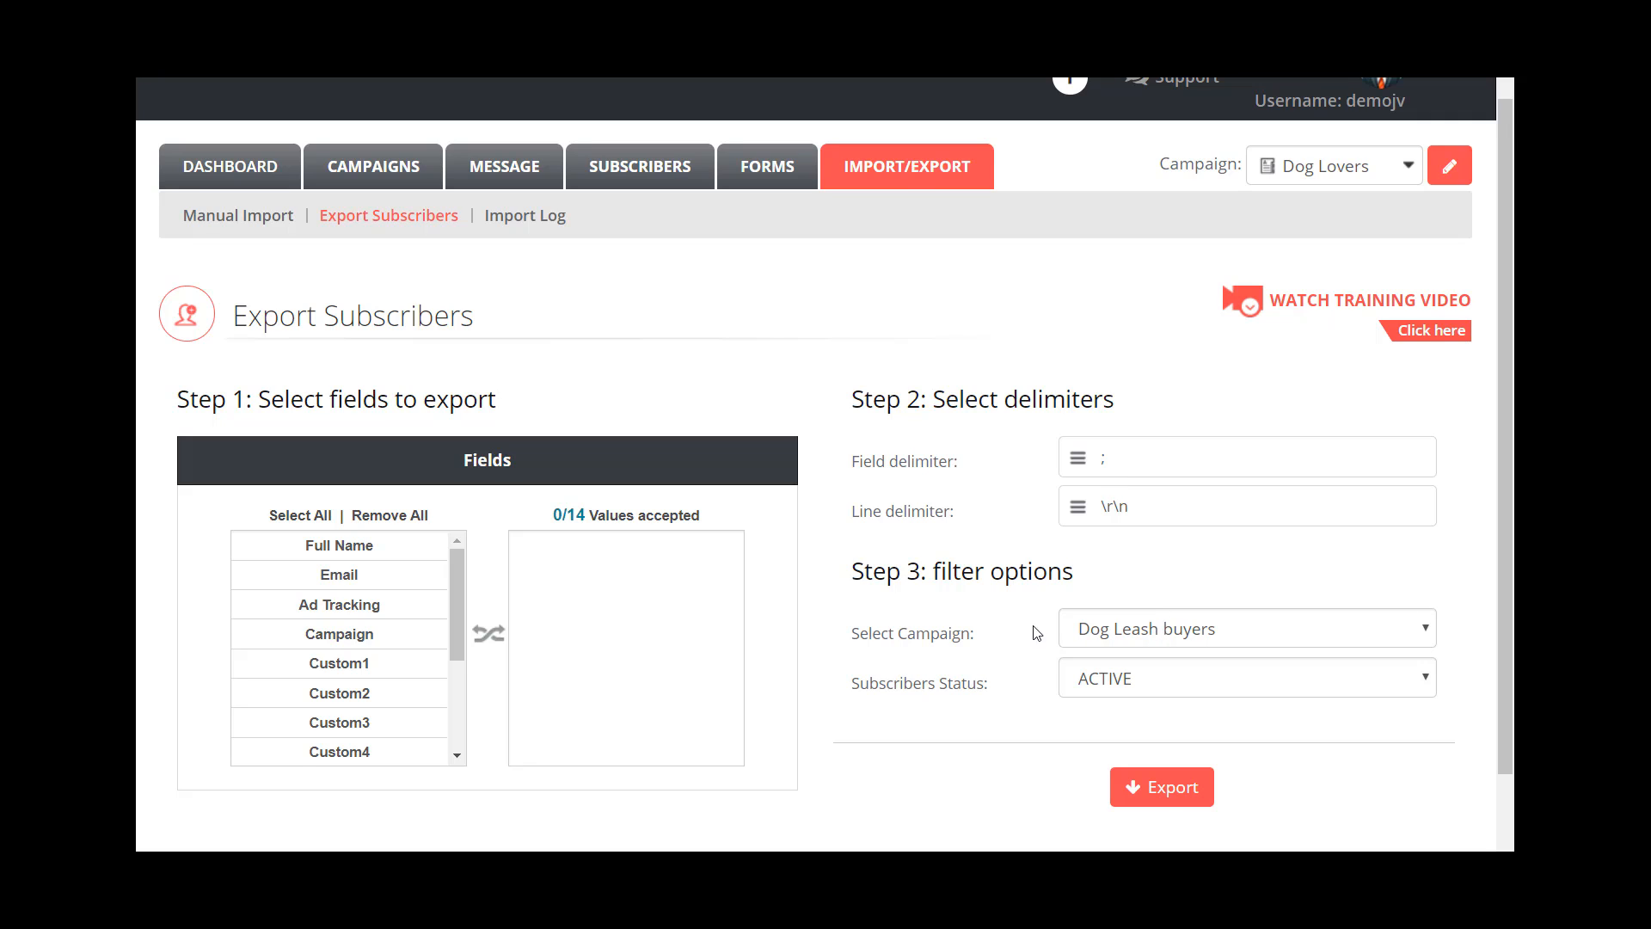
# - Switch the active campaign to NLS_Leads_OutsidePages and hide the training video on the Export Subscribers page
pyautogui.click(1297, 169)
pyautogui.click(1329, 220)
pyautogui.click(1304, 168)
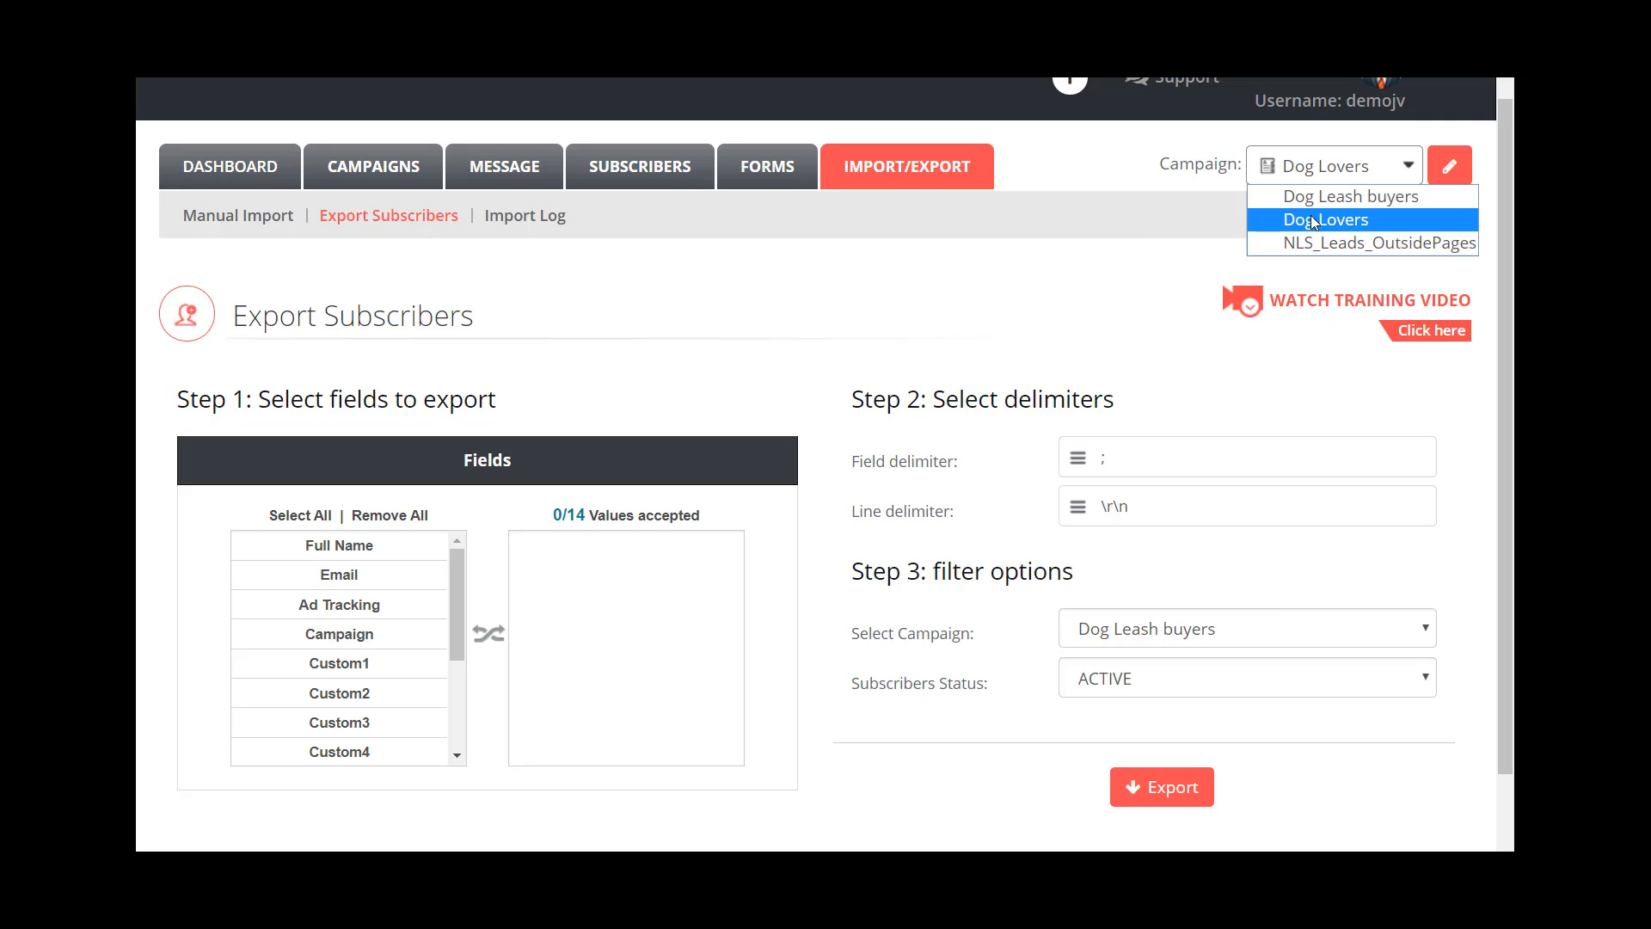
pyautogui.click(1313, 220)
pyautogui.click(1326, 172)
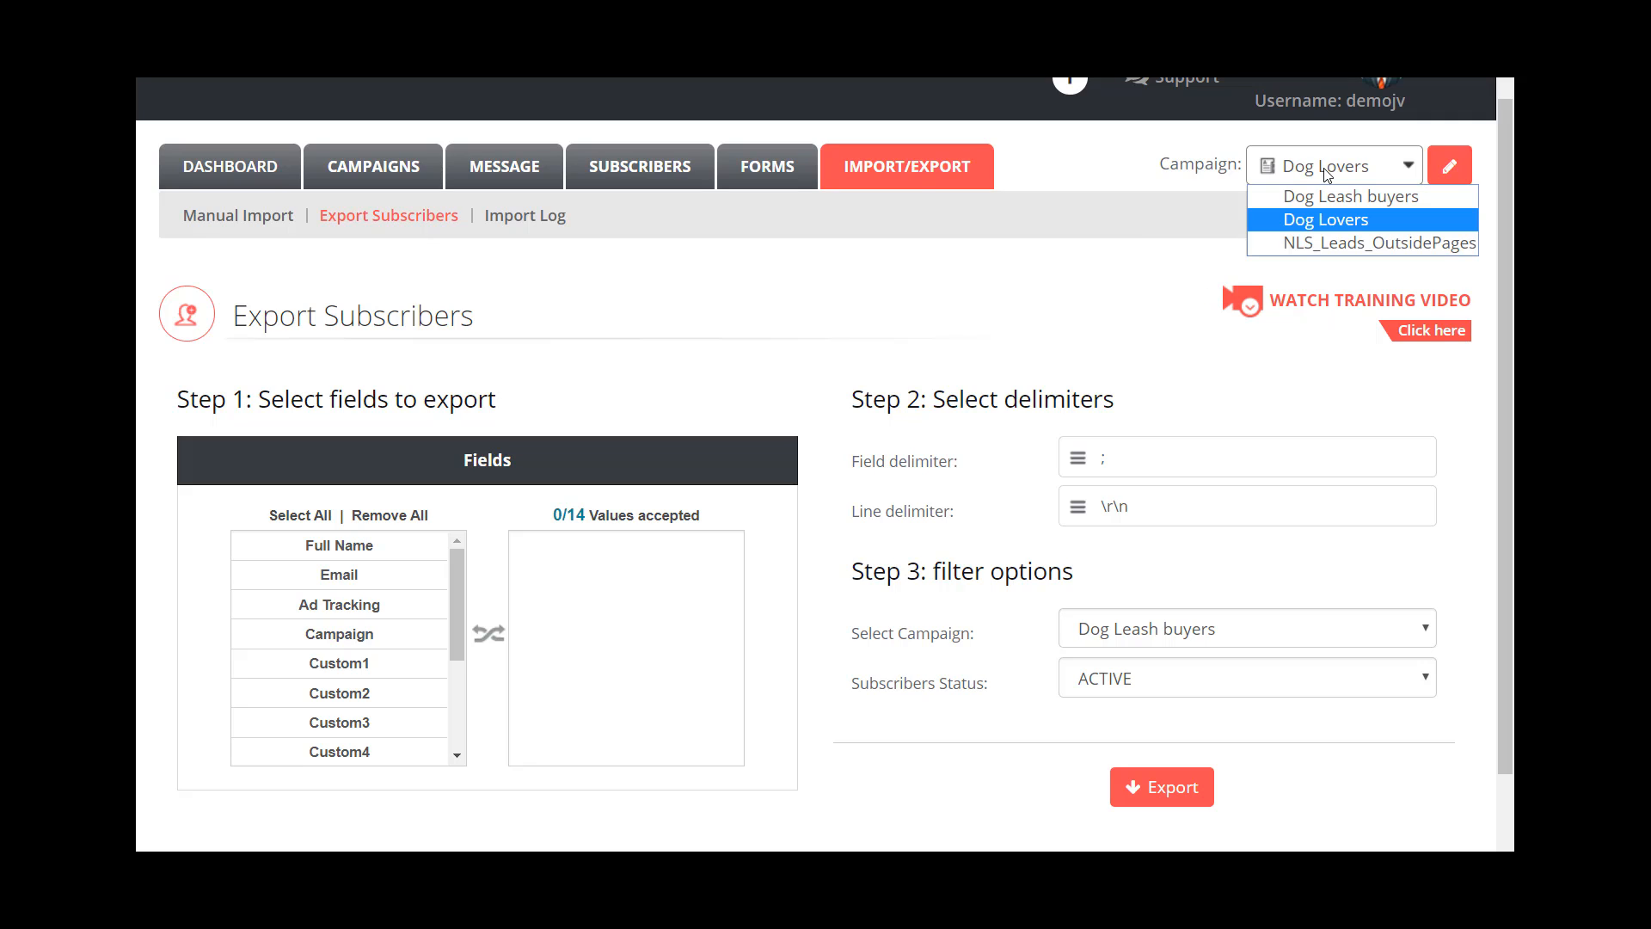
pyautogui.click(1334, 244)
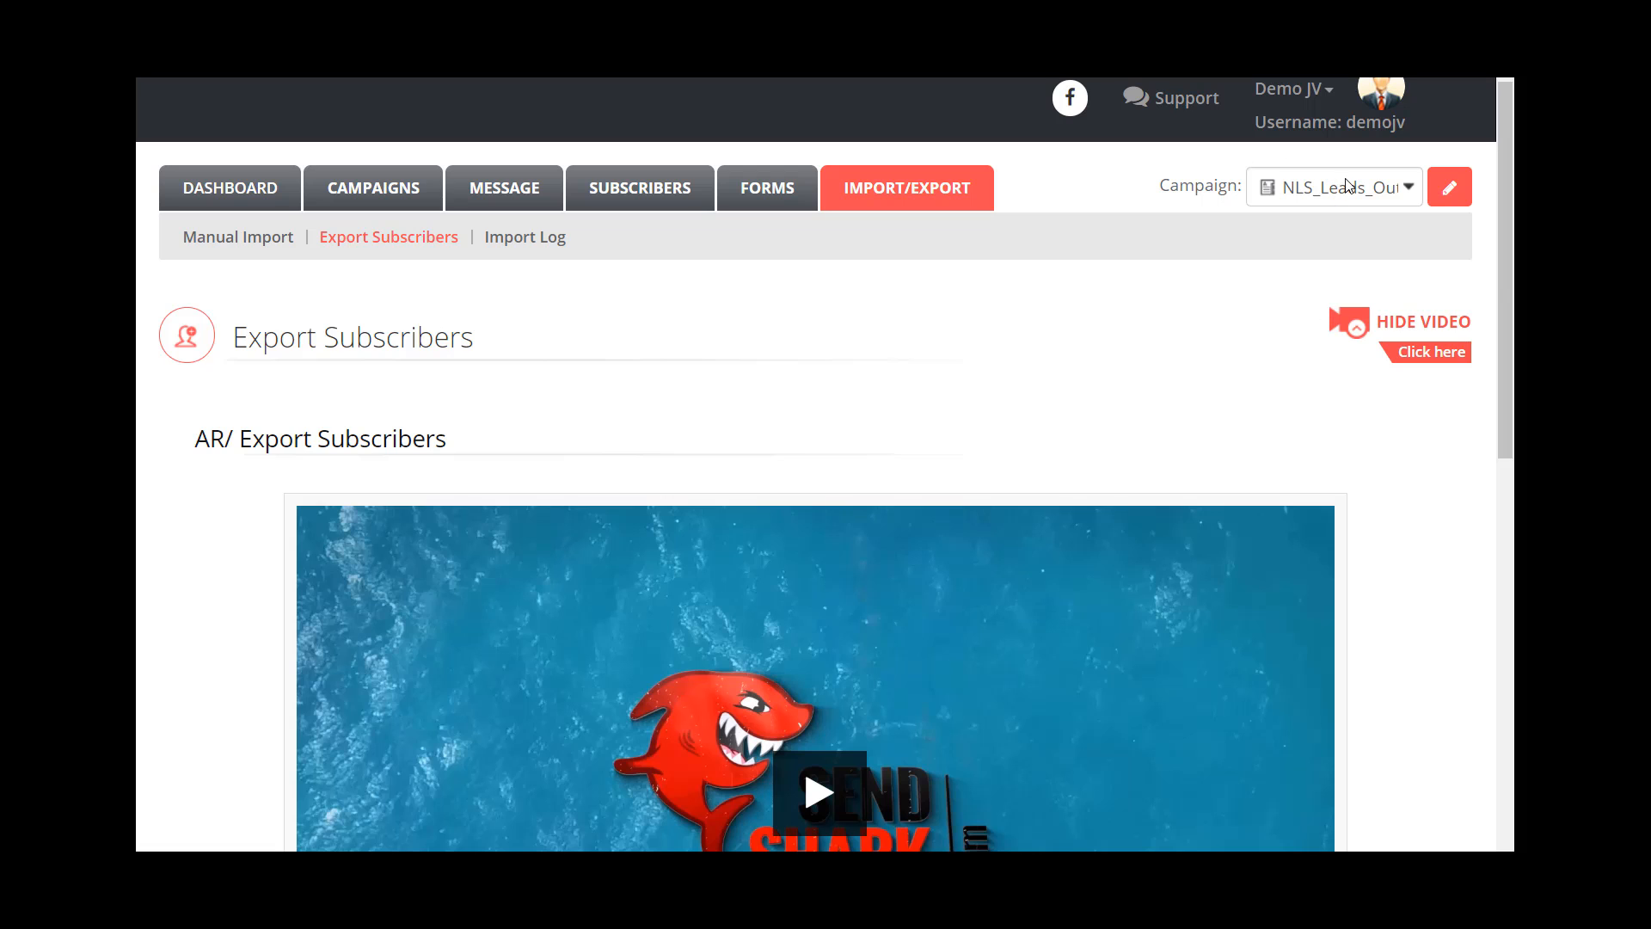
pyautogui.click(1376, 341)
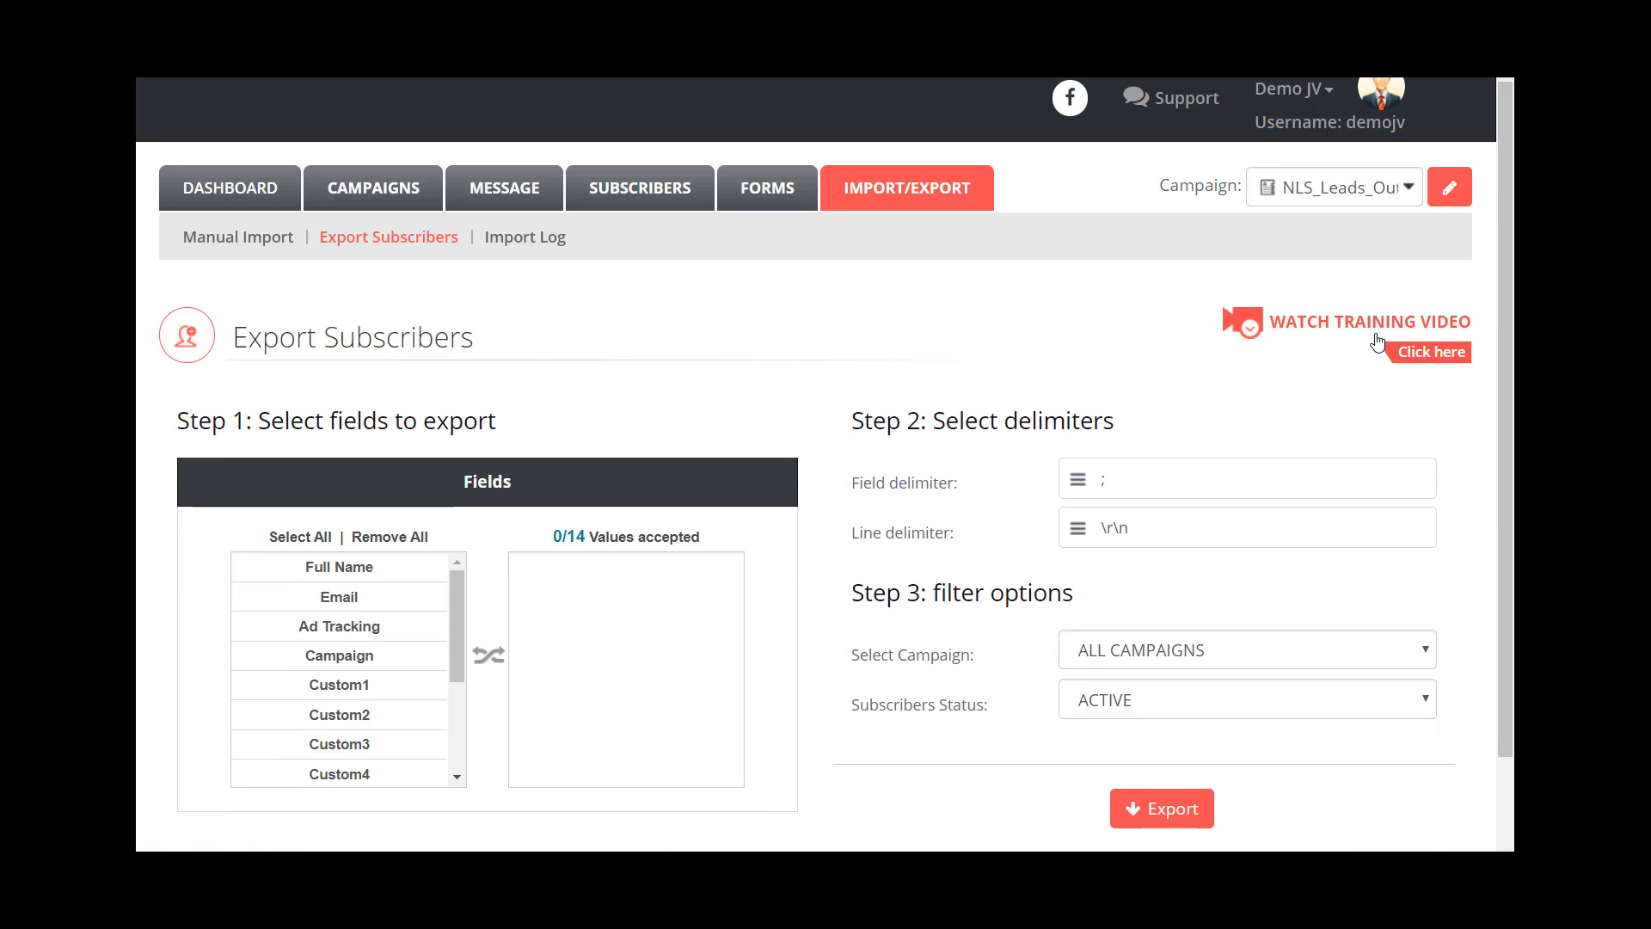
pyautogui.moveTo(1504, 262); pyautogui.dragTo(1502, 325)
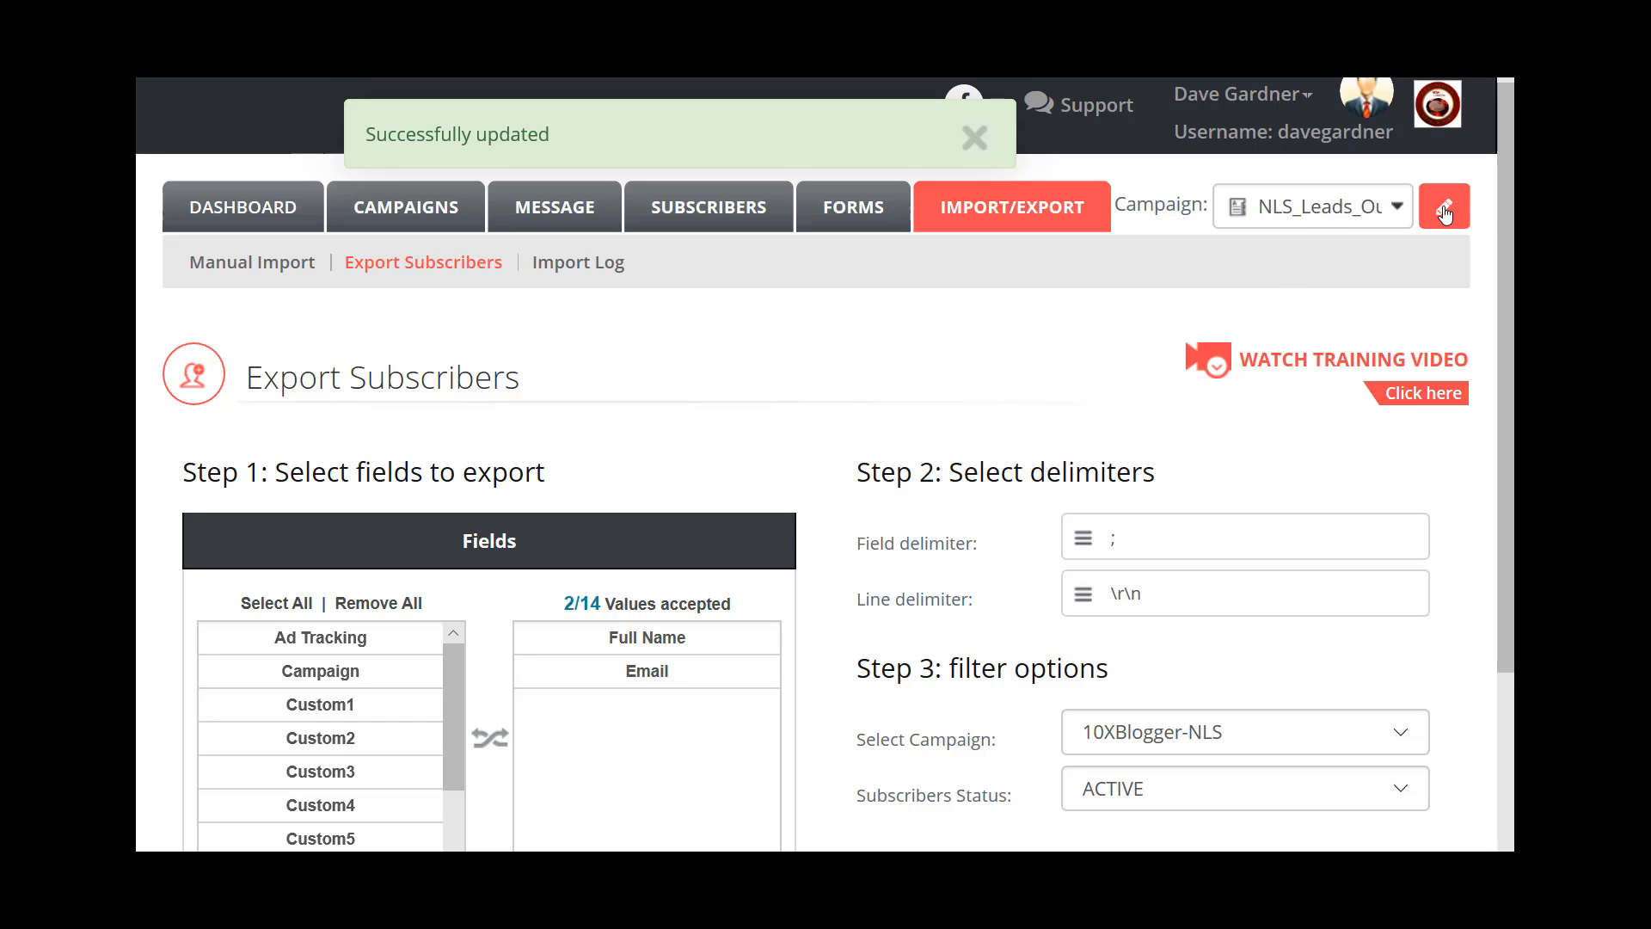
# - Dismiss the success message and set the export filter's campaign to NLS_Leads_OutsidePages
pyautogui.moveTo(1500, 208); pyautogui.dragTo(1508, 251)
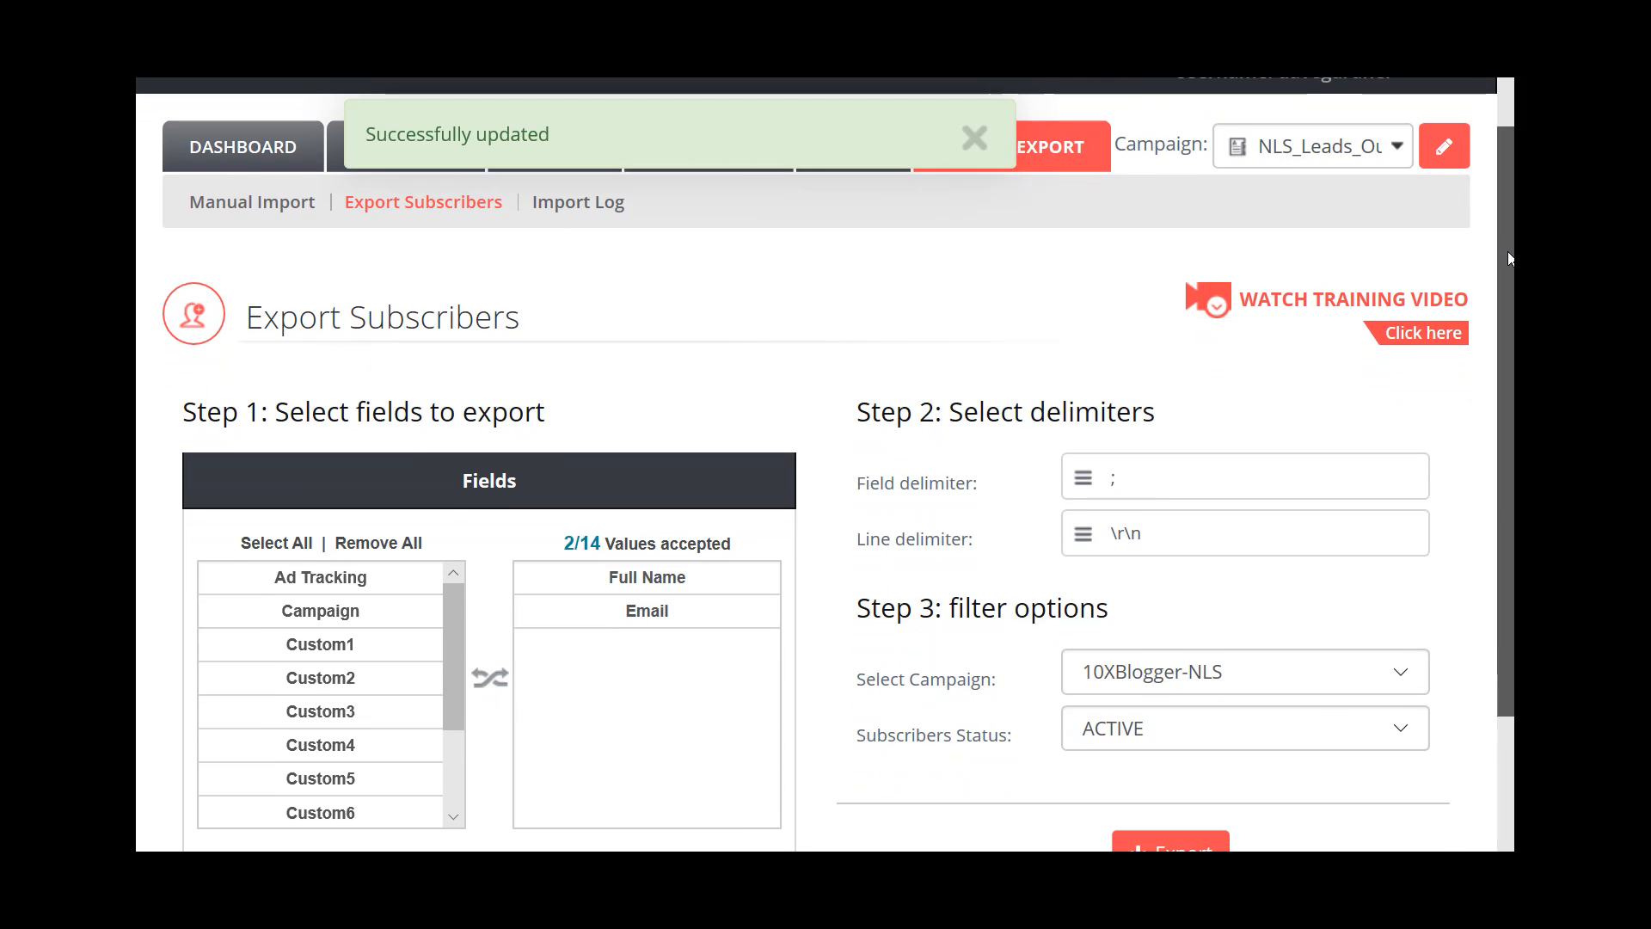
pyautogui.click(972, 138)
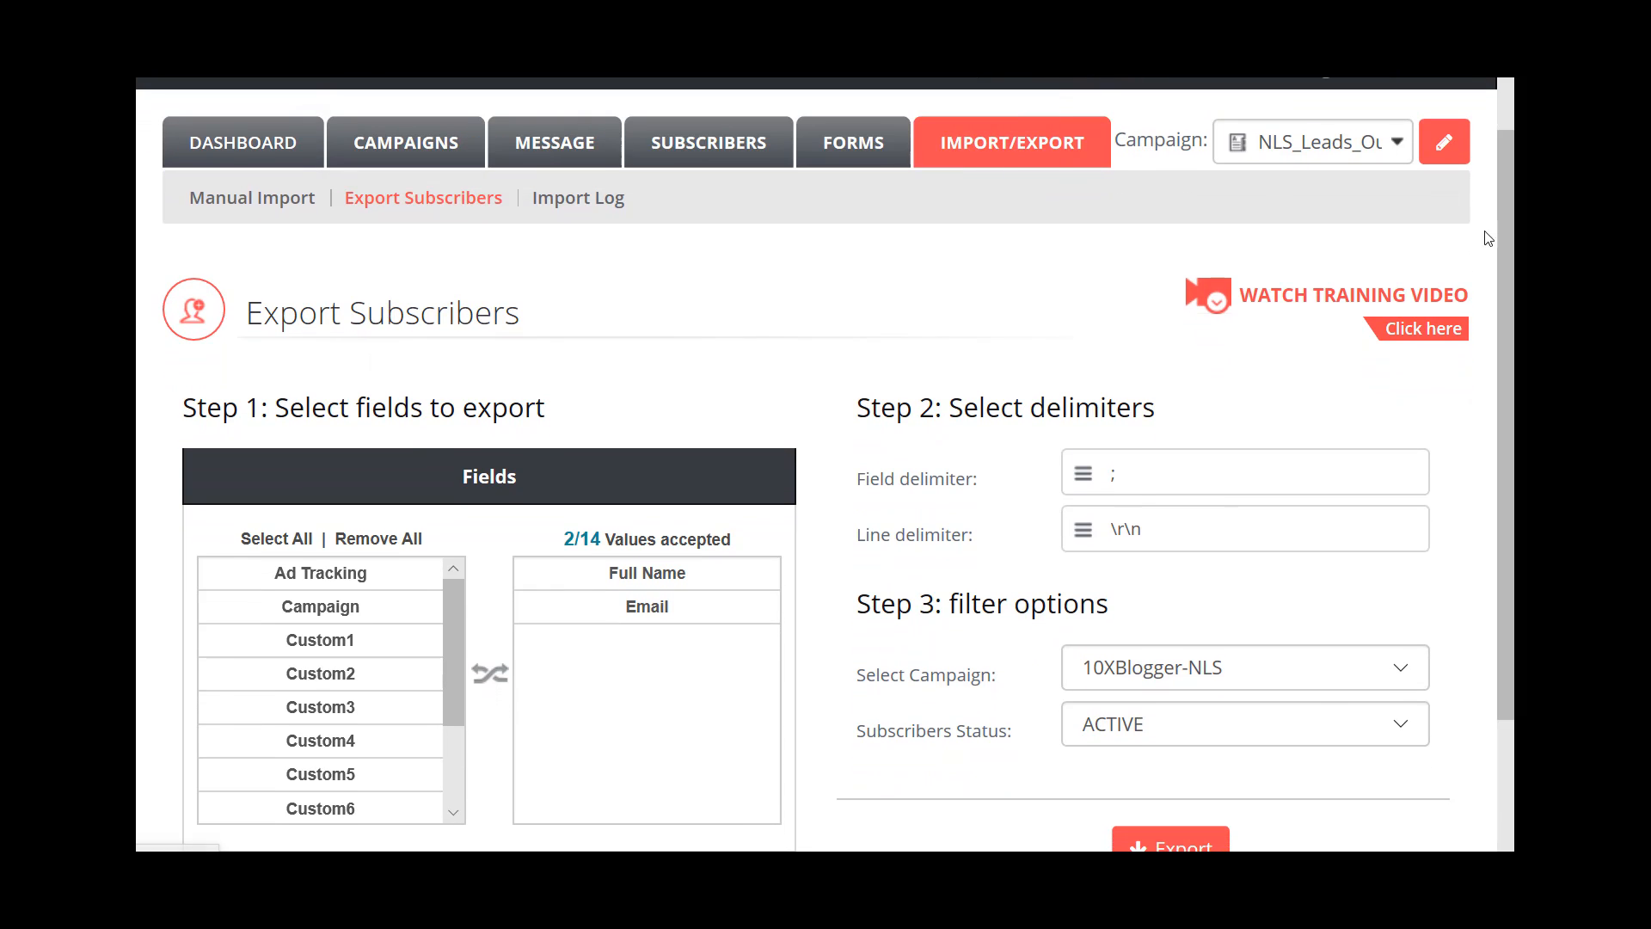
pyautogui.moveTo(1504, 246); pyautogui.dragTo(1495, 269)
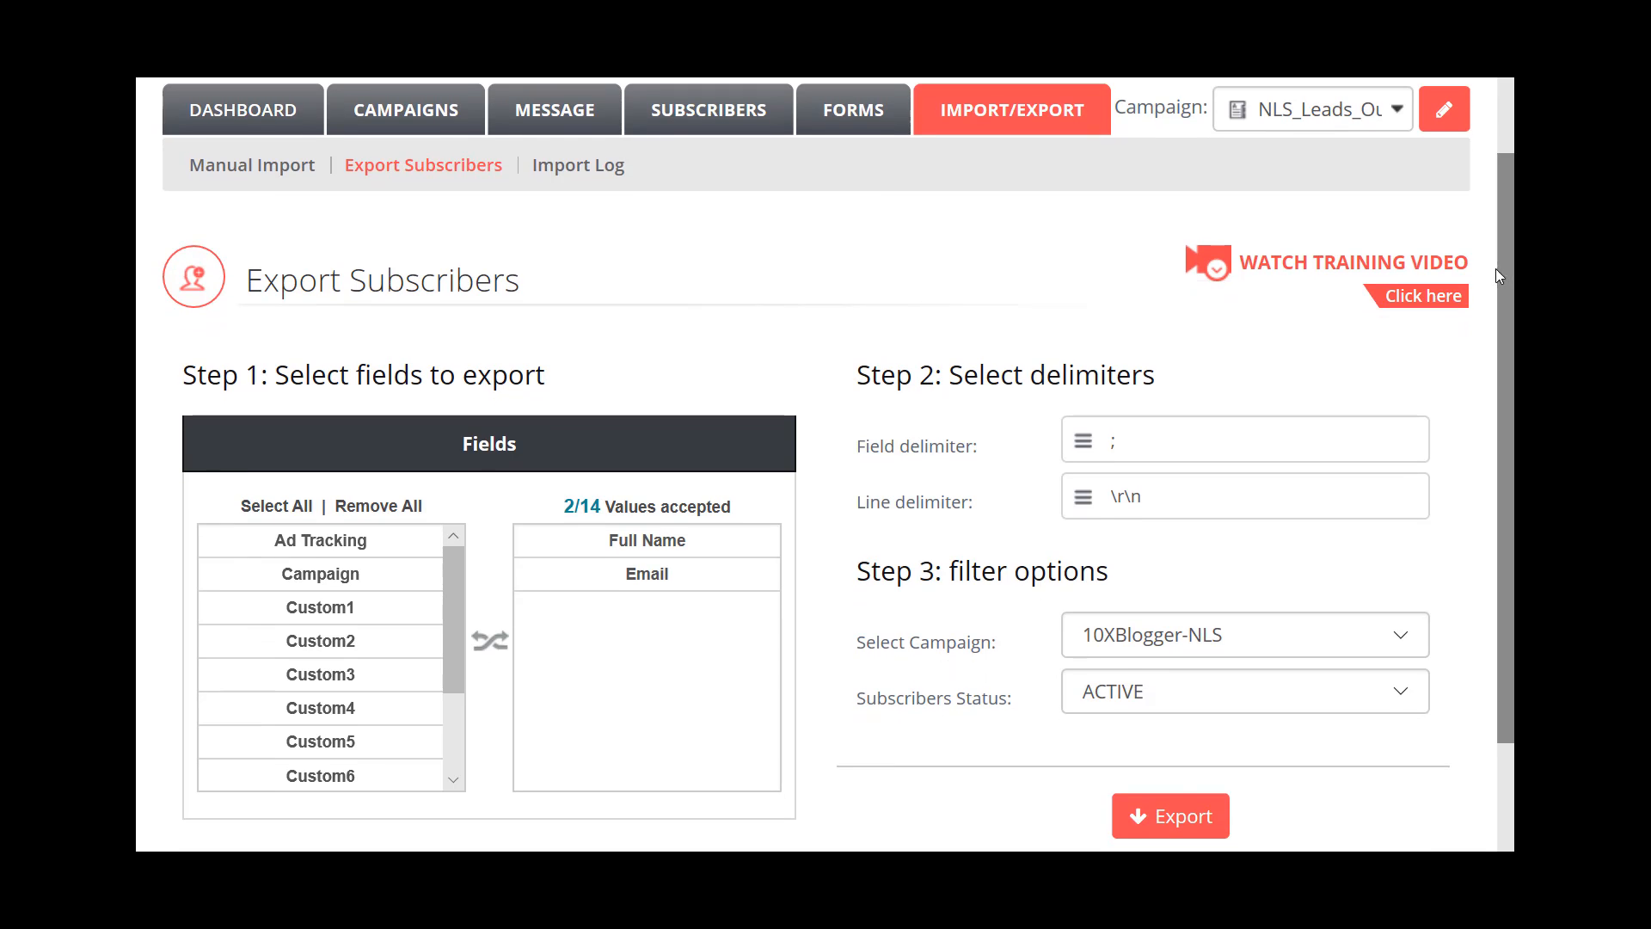
pyautogui.click(1146, 647)
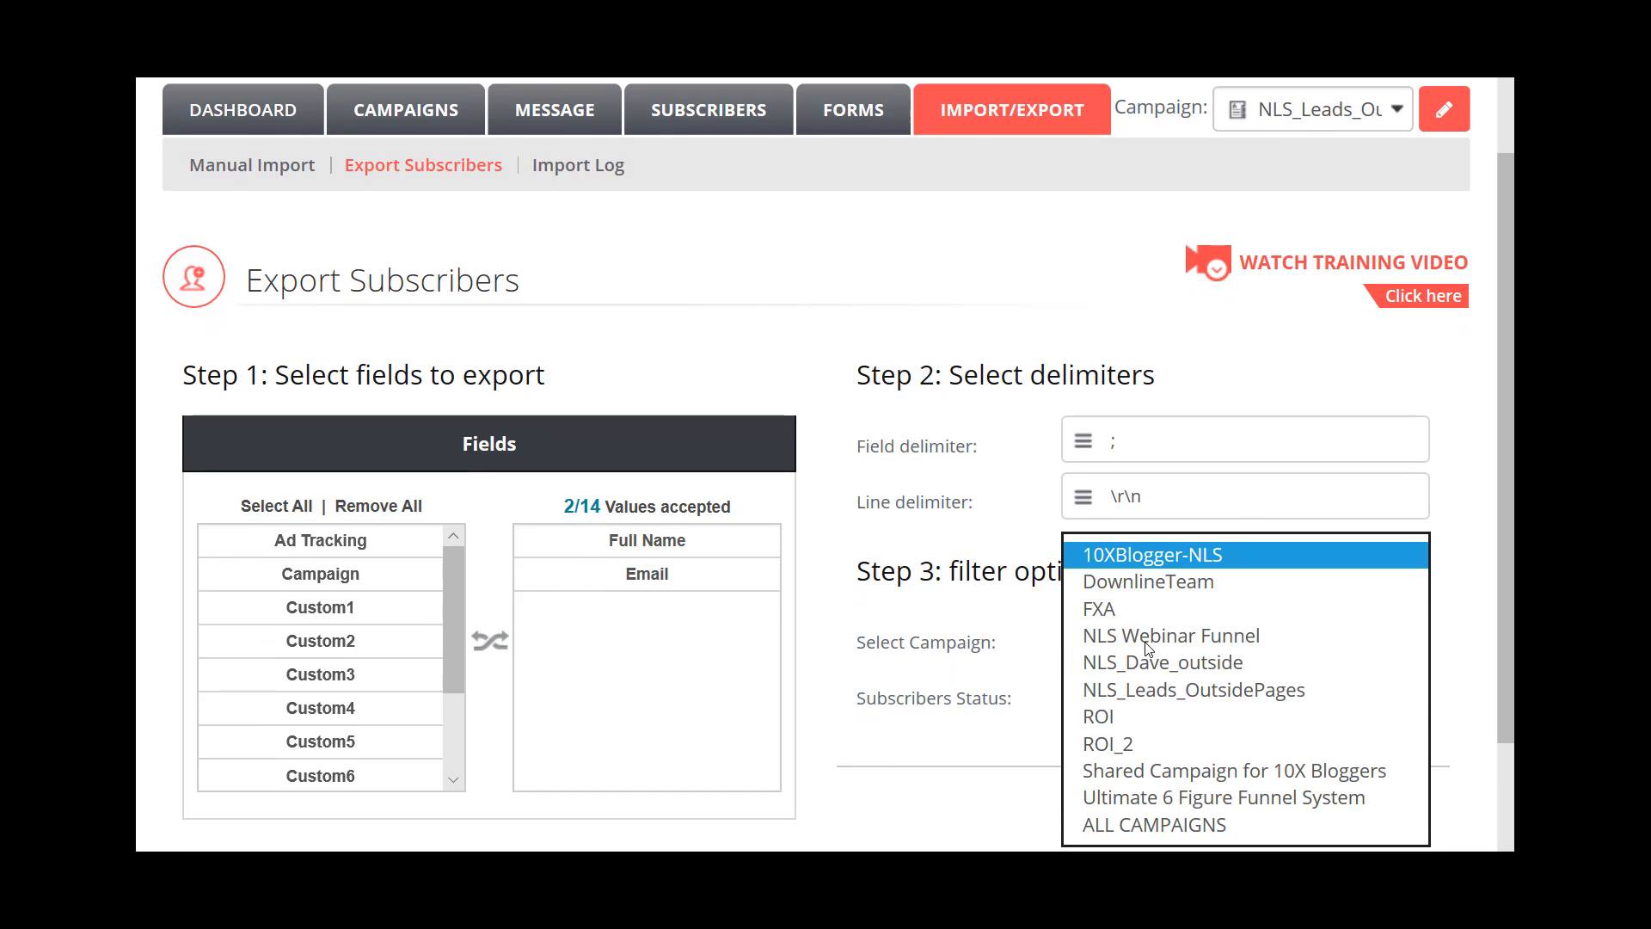
pyautogui.click(1144, 688)
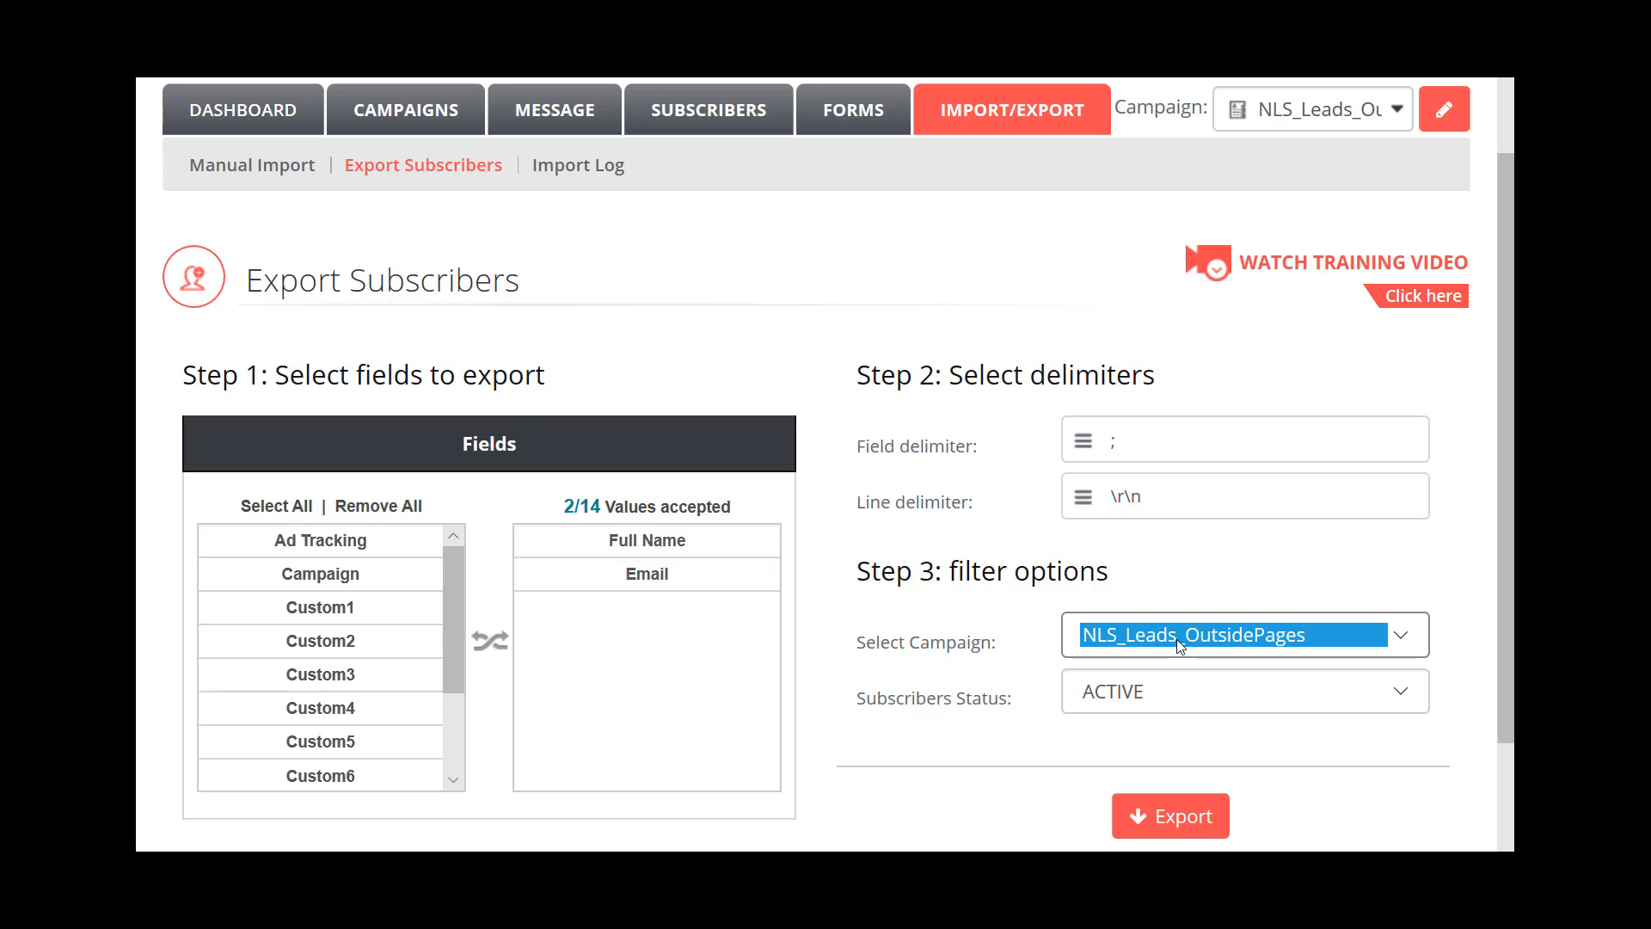
pyautogui.click(1199, 583)
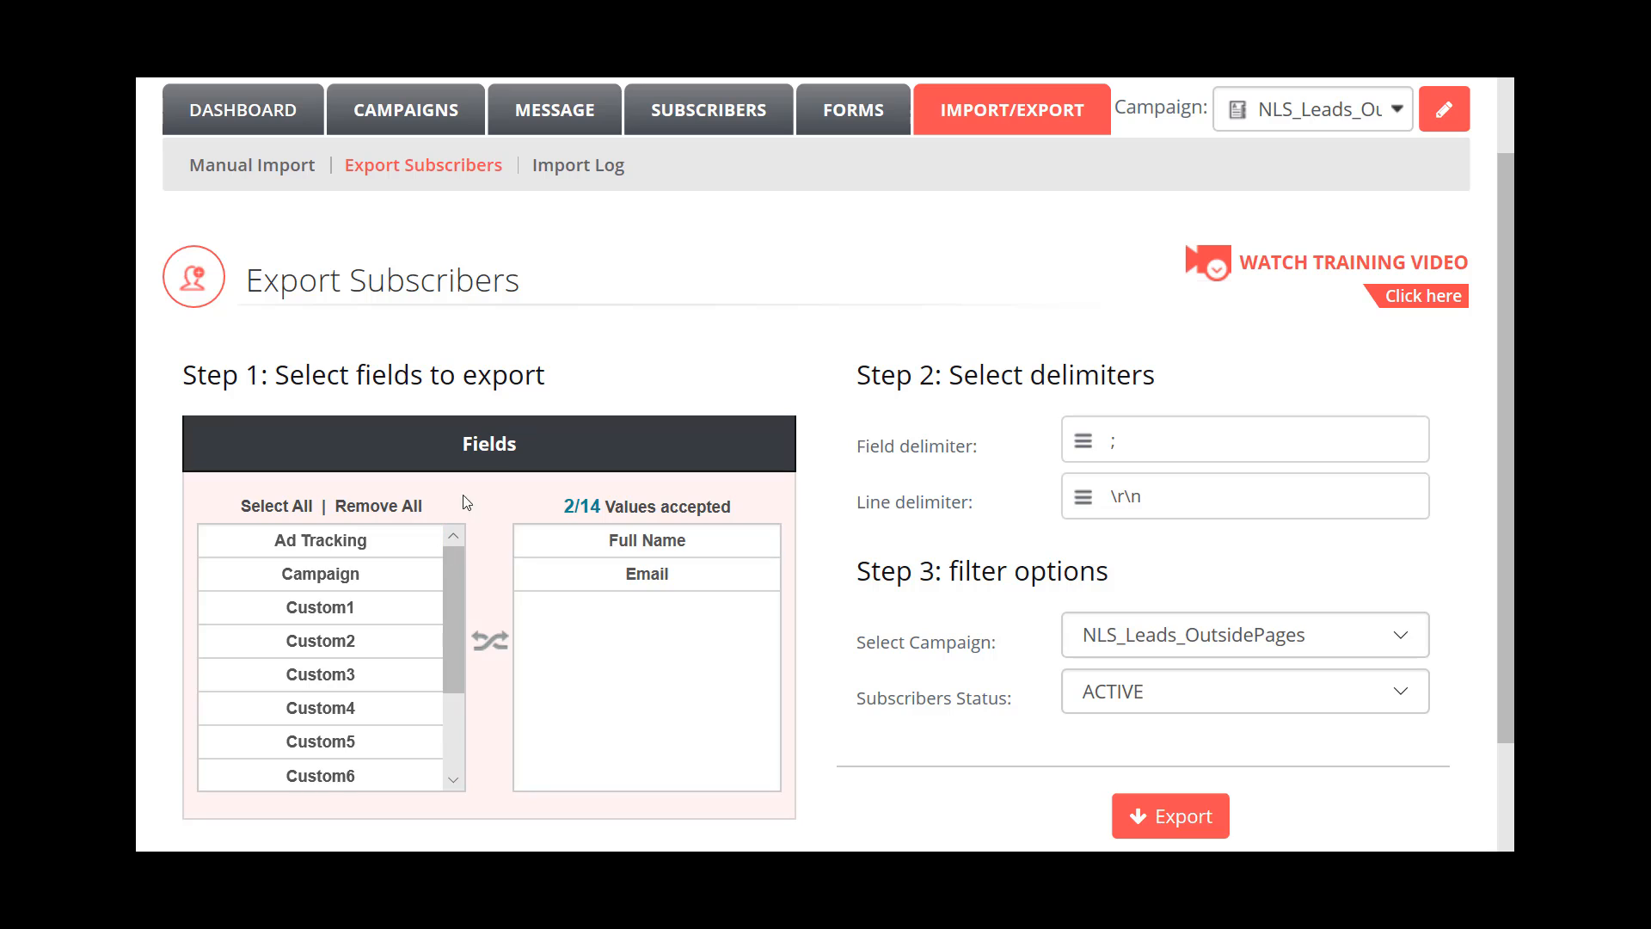
# - Reset the accepted fields to only Full Name and Email, and try to export the subscribers
pyautogui.click(274, 509)
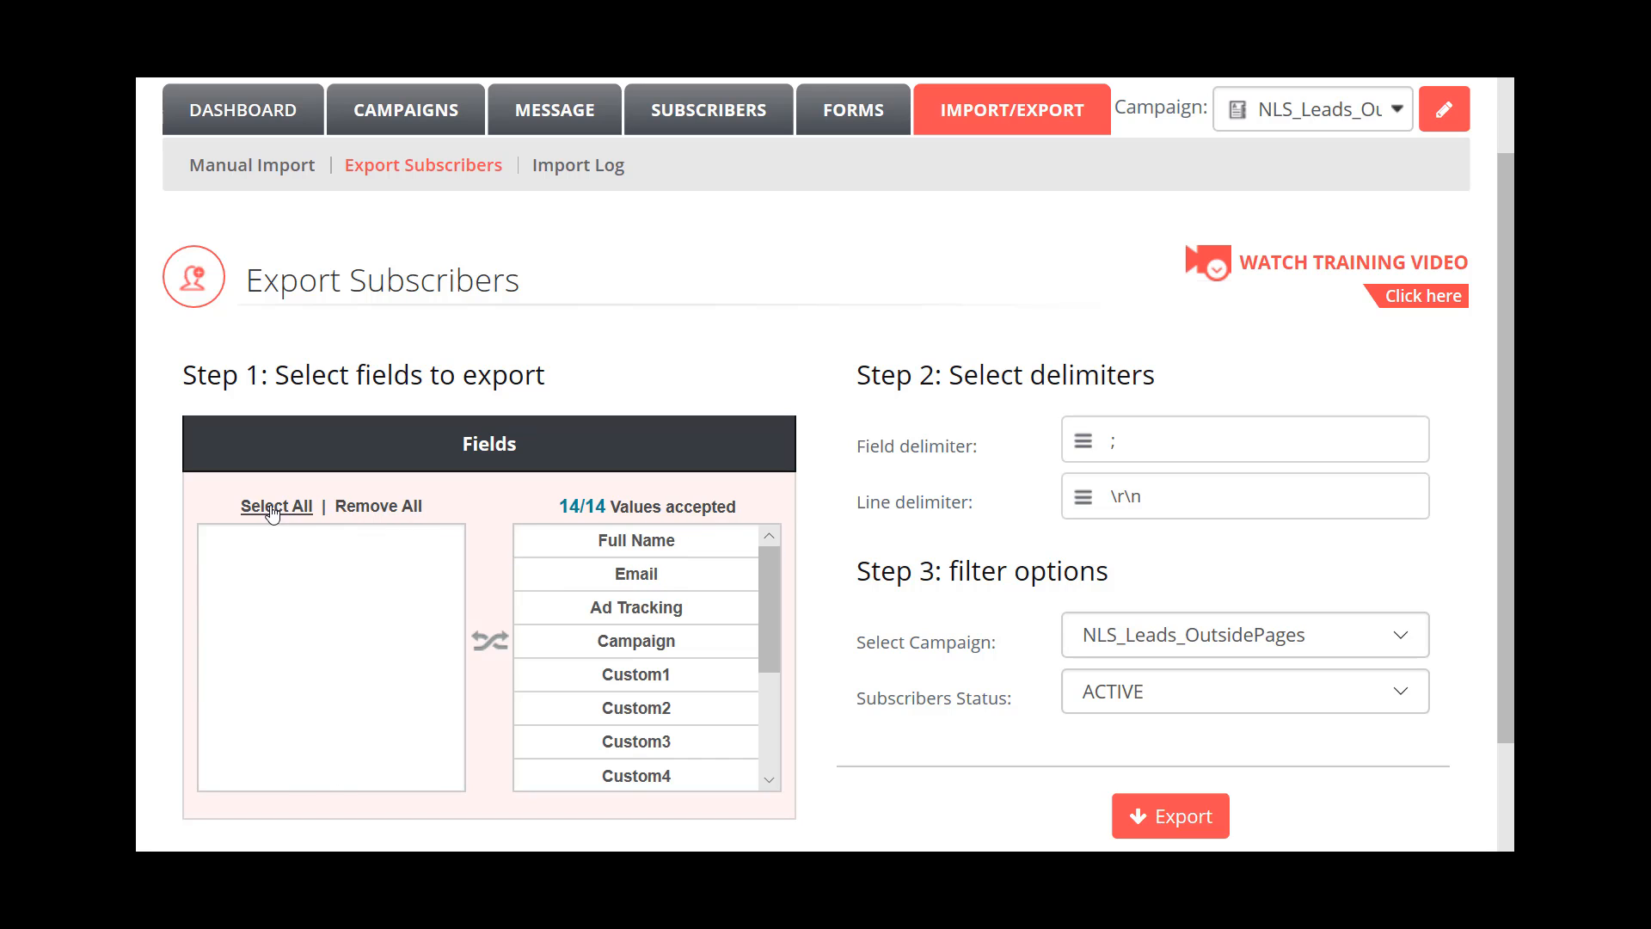
pyautogui.click(404, 513)
pyautogui.click(335, 540)
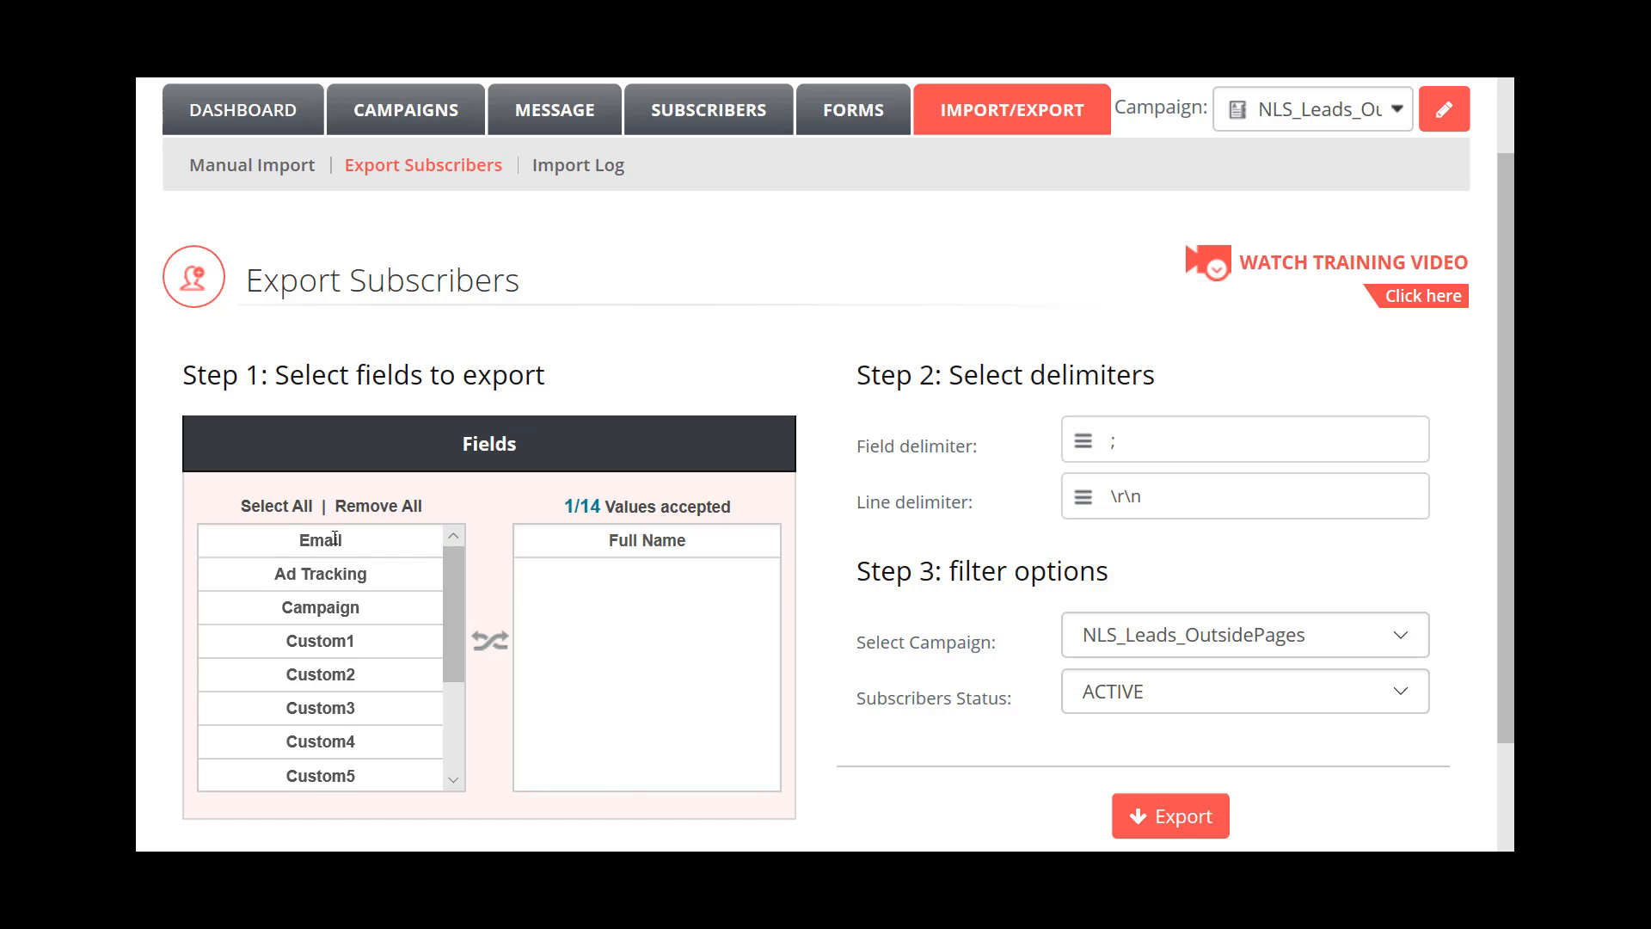
pyautogui.click(335, 540)
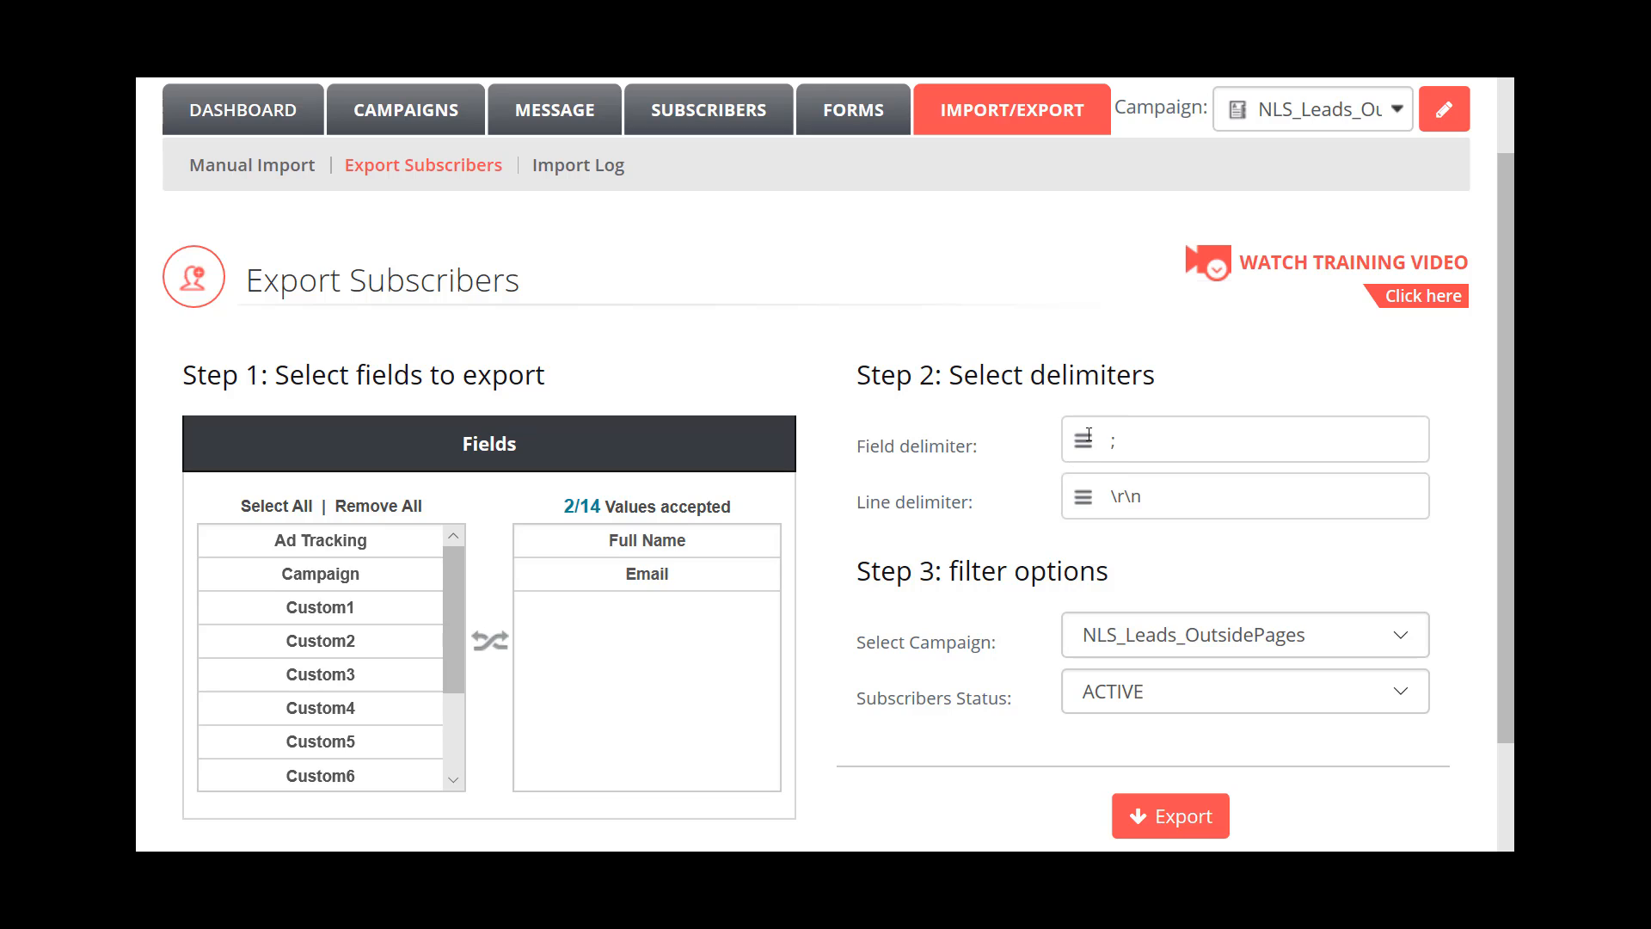
pyautogui.click(1175, 819)
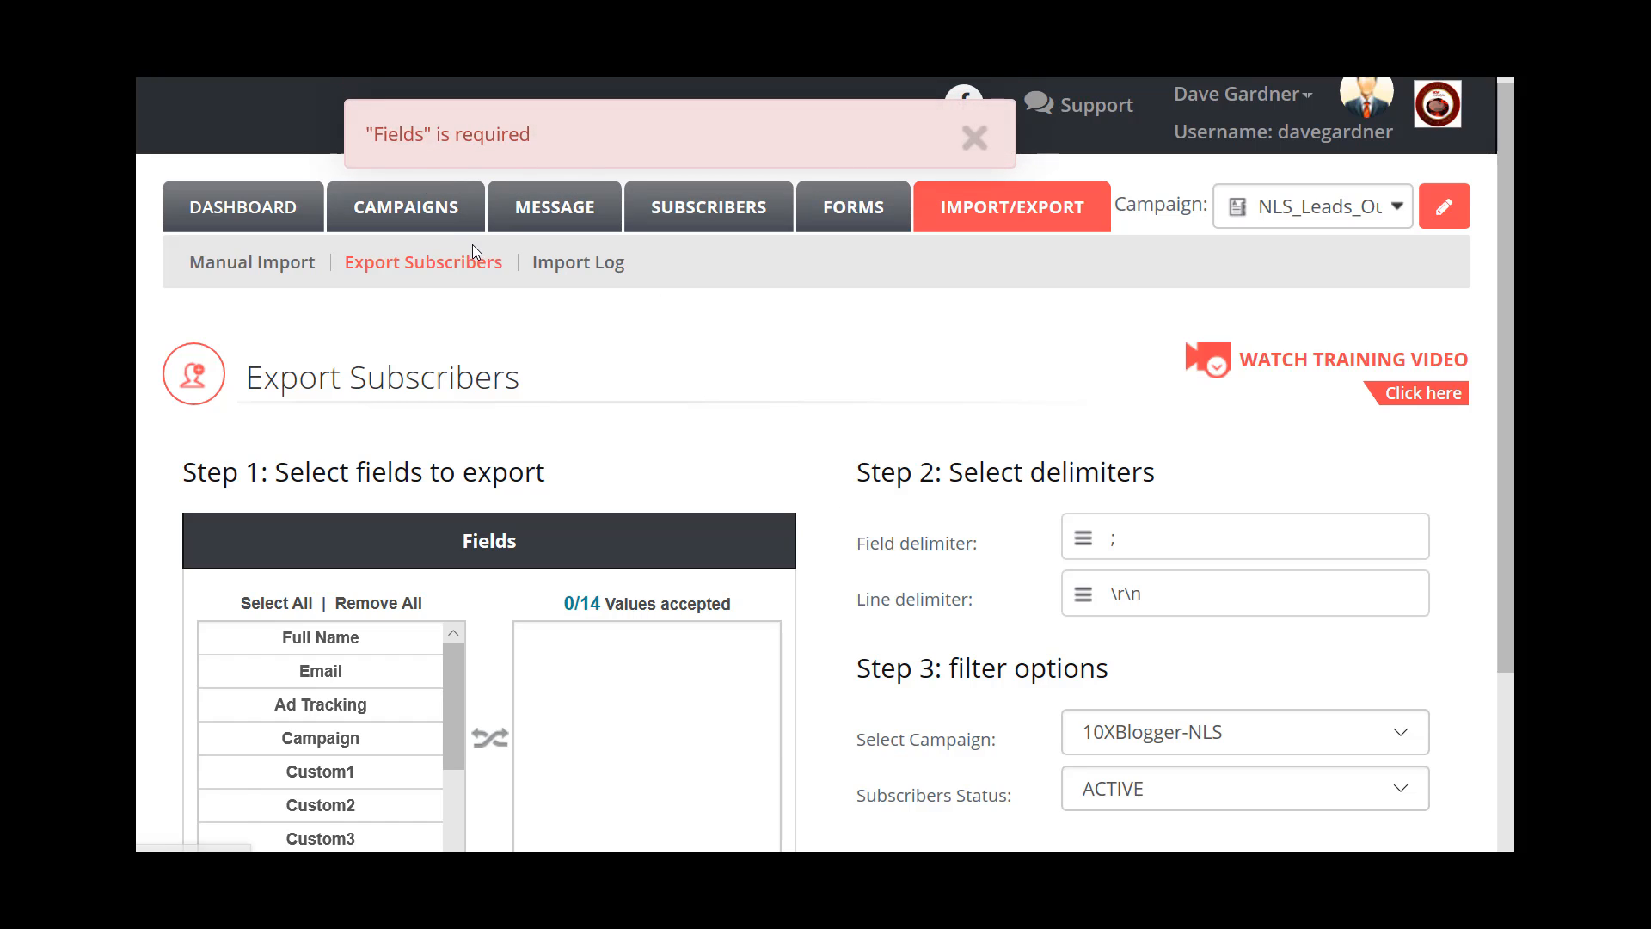
# - Dismiss the error message and filter the export to the NLS_Leads_OutsidePages campaign again
pyautogui.click(976, 140)
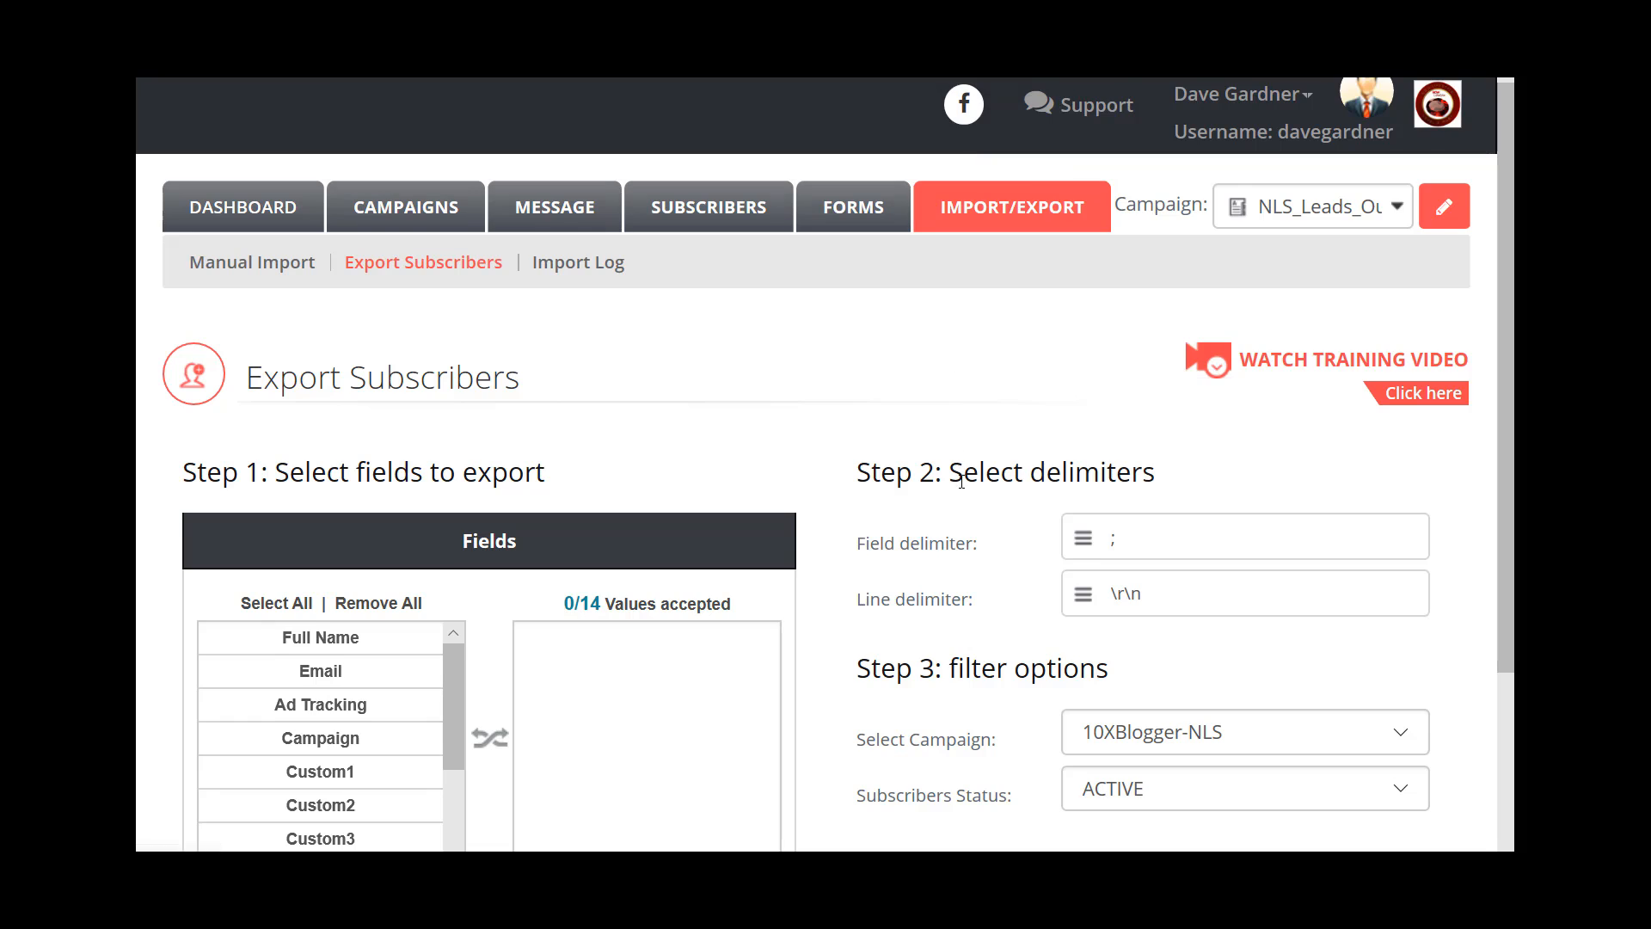
pyautogui.scroll(-2, 1118, 413)
pyautogui.click(1123, 421)
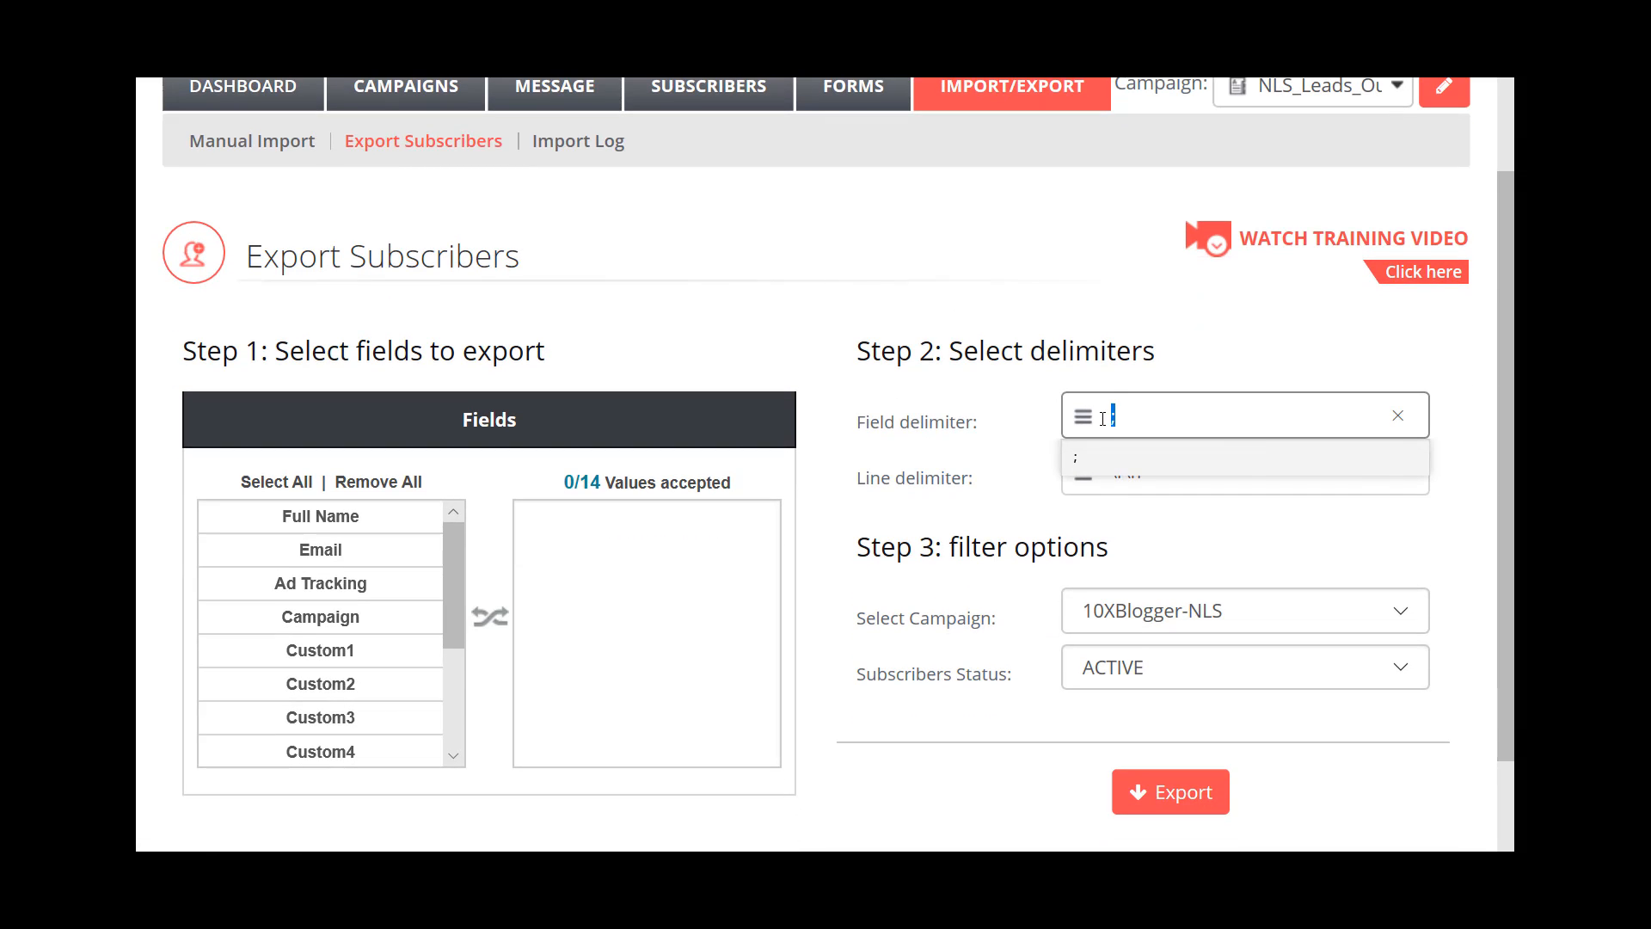
pyautogui.press('Right')
pyautogui.click(1056, 407)
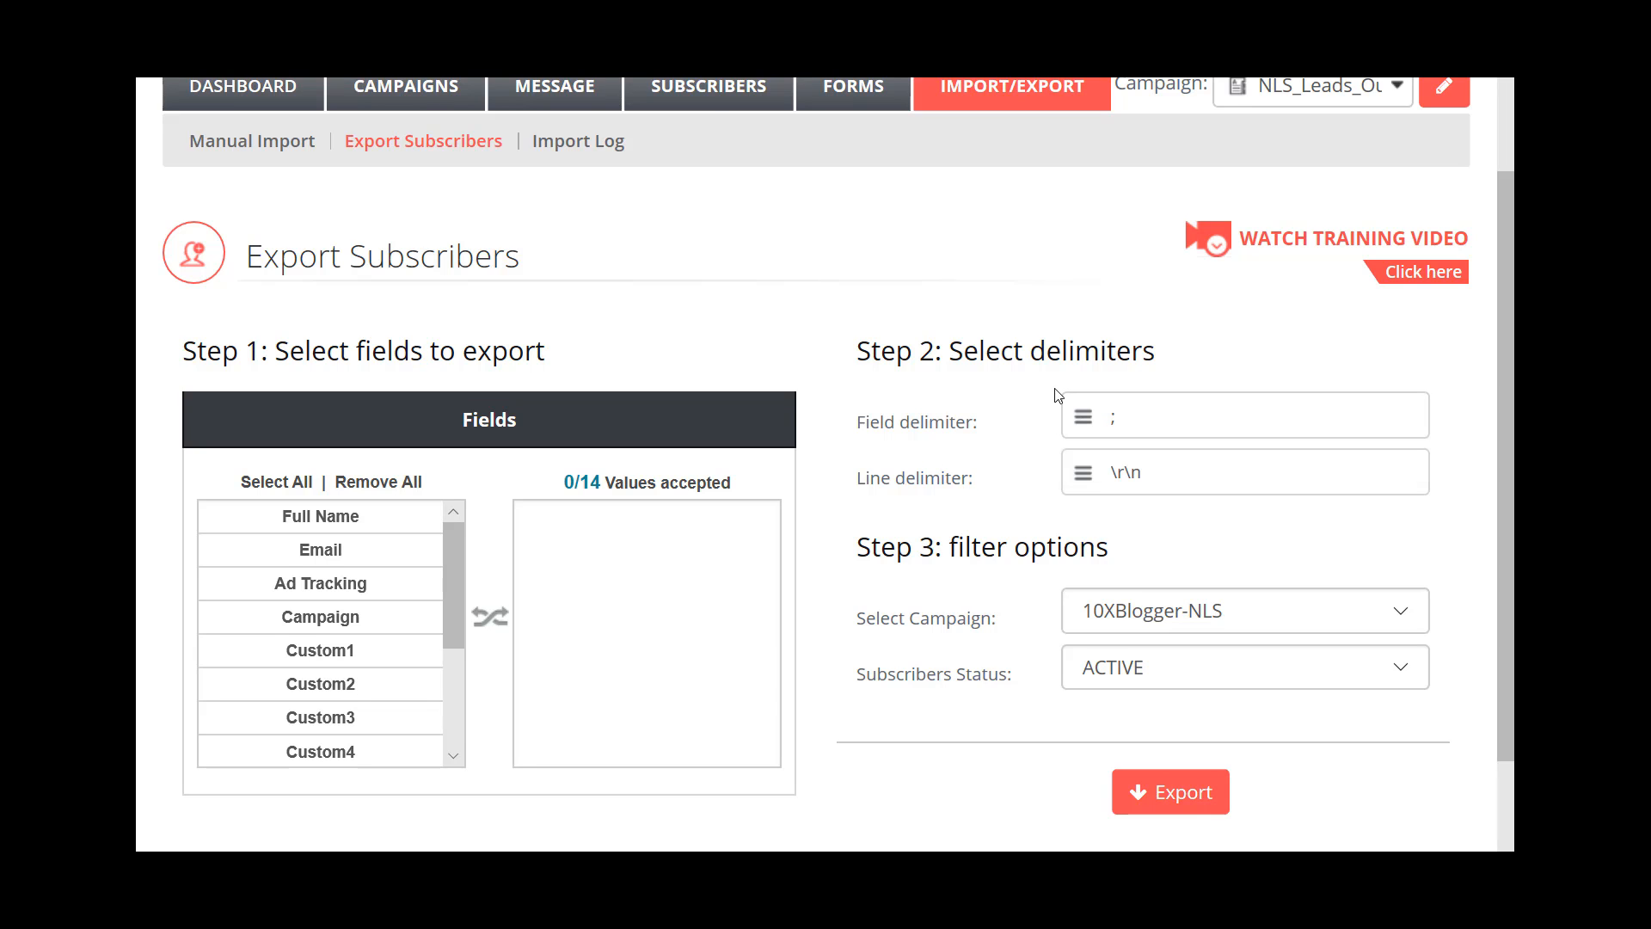
pyautogui.click(1179, 611)
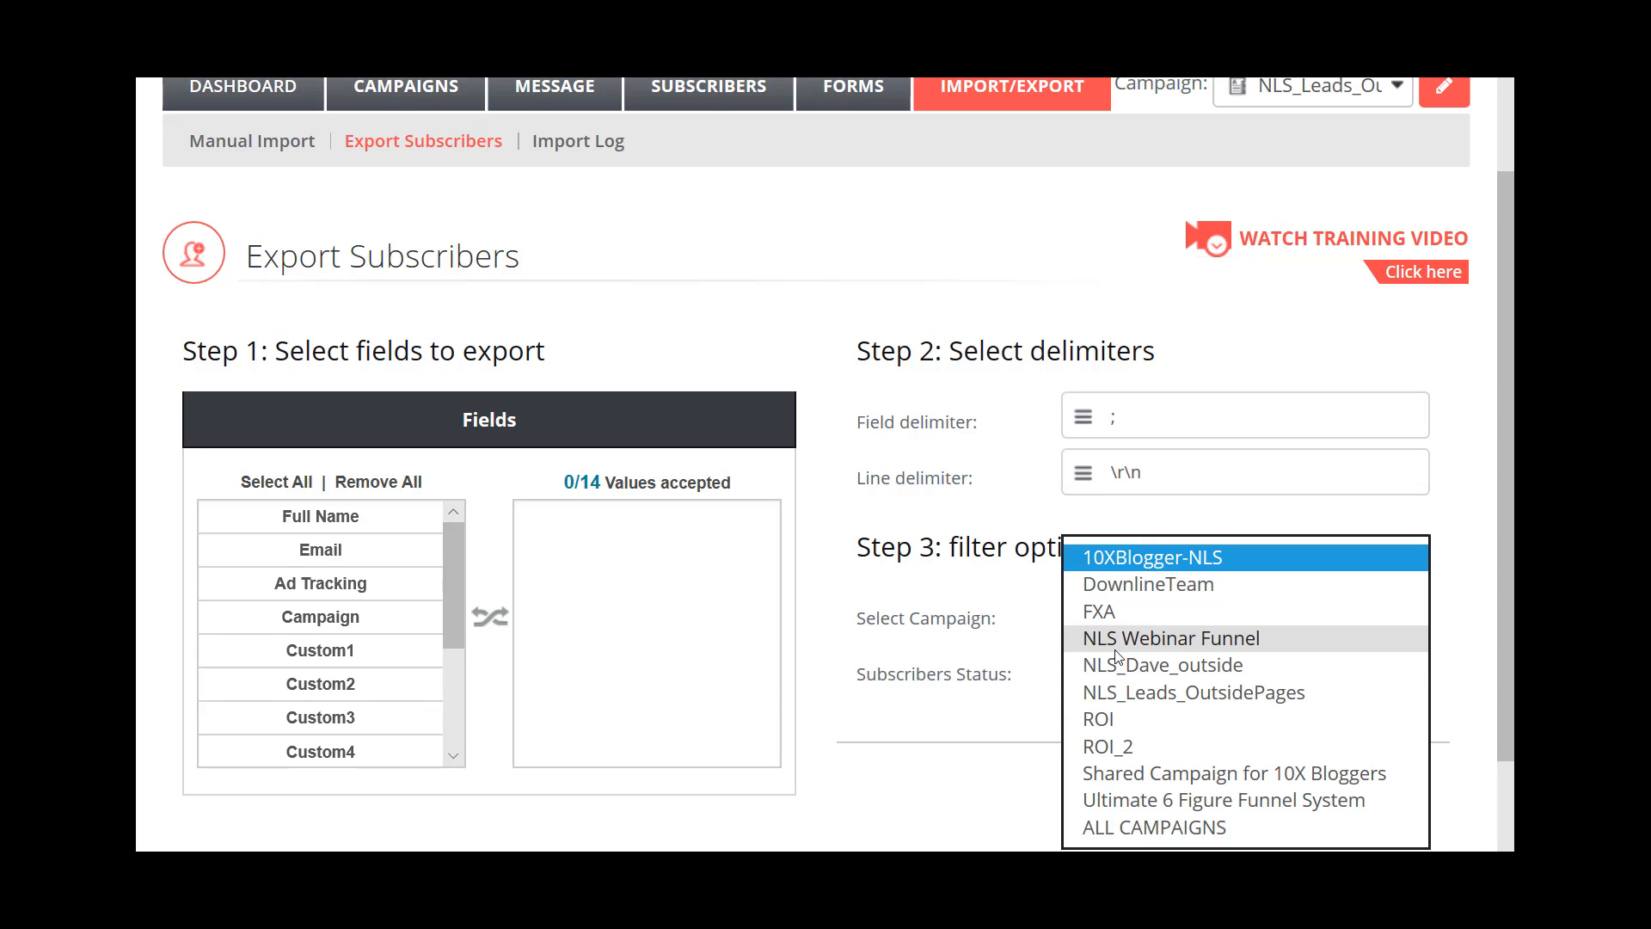
pyautogui.click(1125, 695)
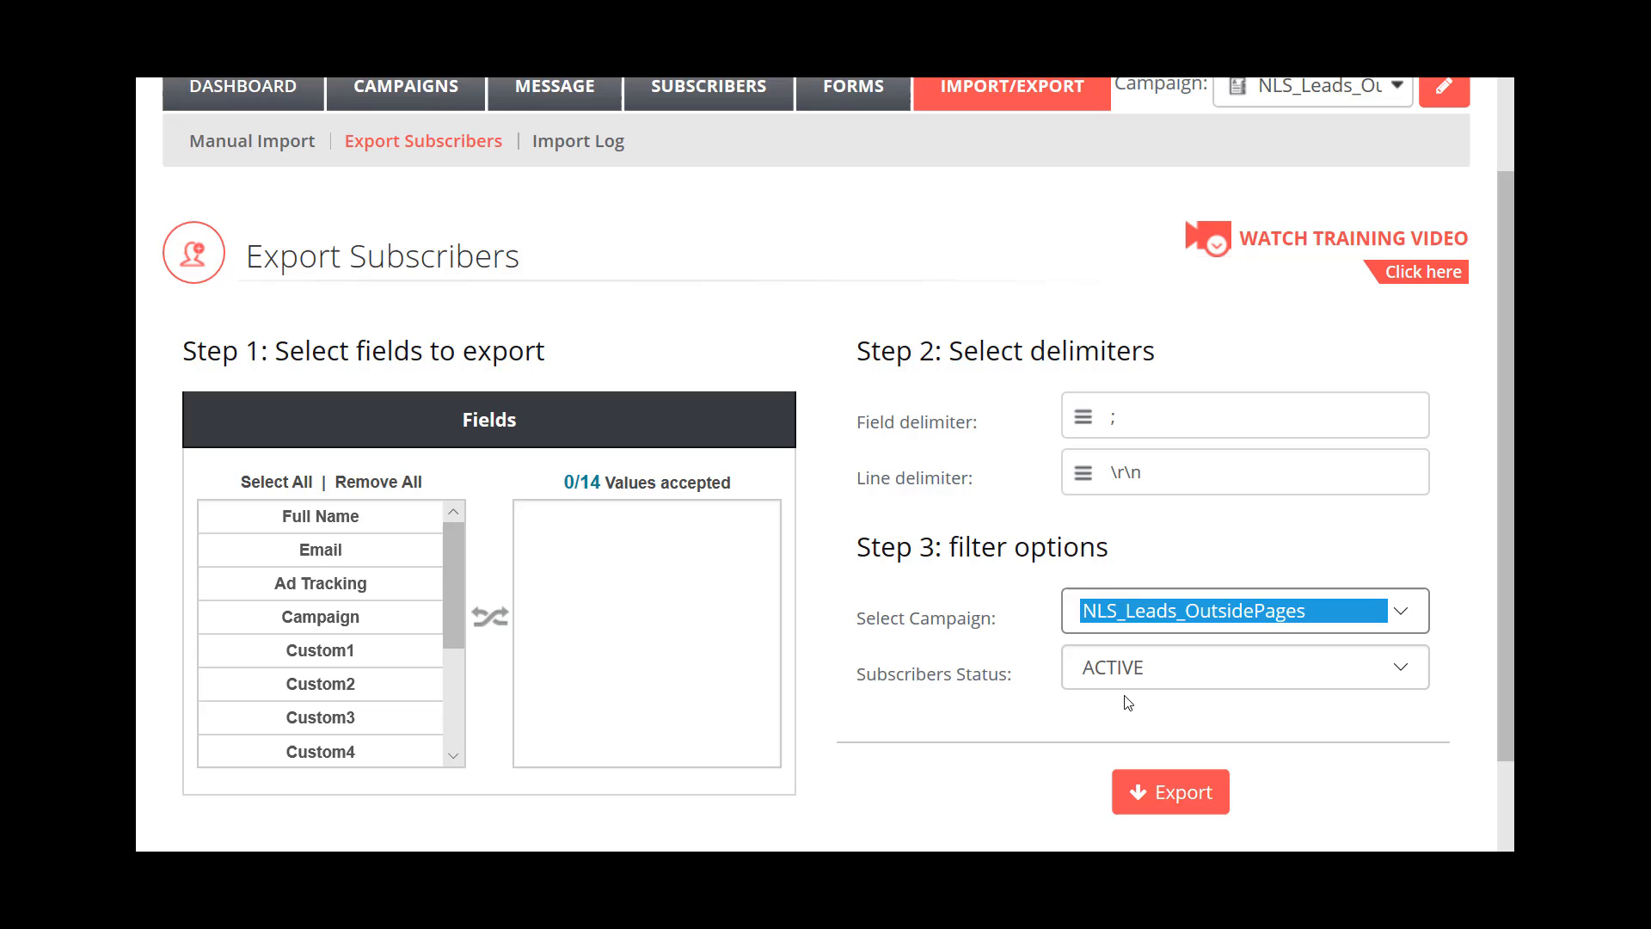
pyautogui.click(1051, 617)
# - Add the Full Name and Email fields to the export and set the field delimiter to a semicolon
pyautogui.doubleClick(320, 516)
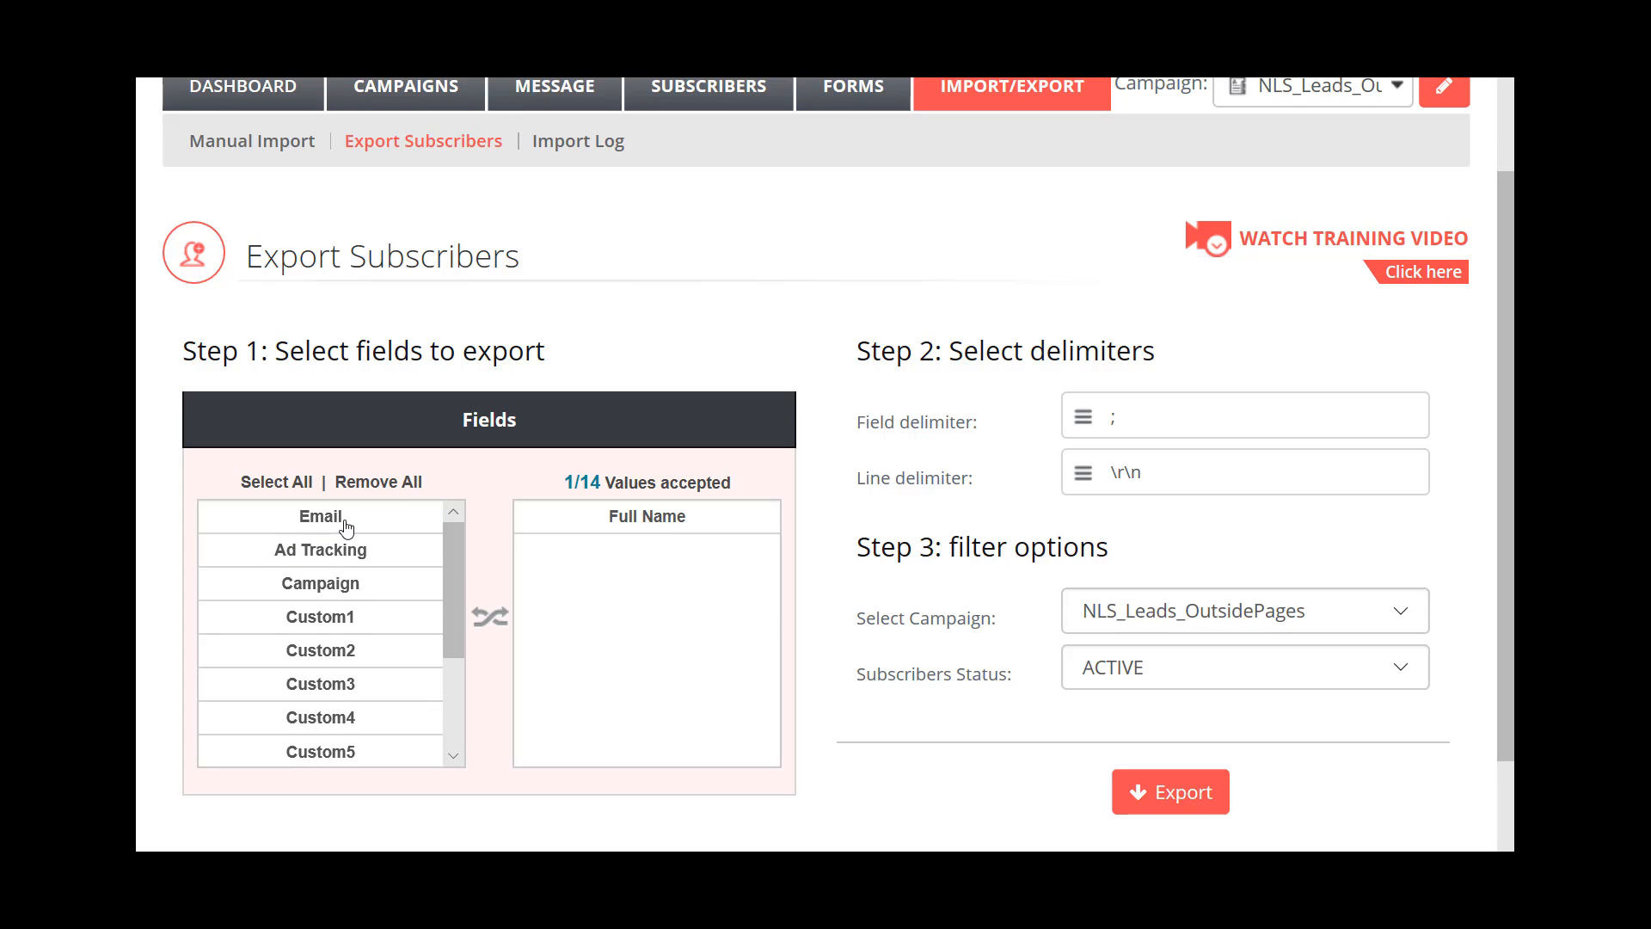
pyautogui.doubleClick(340, 517)
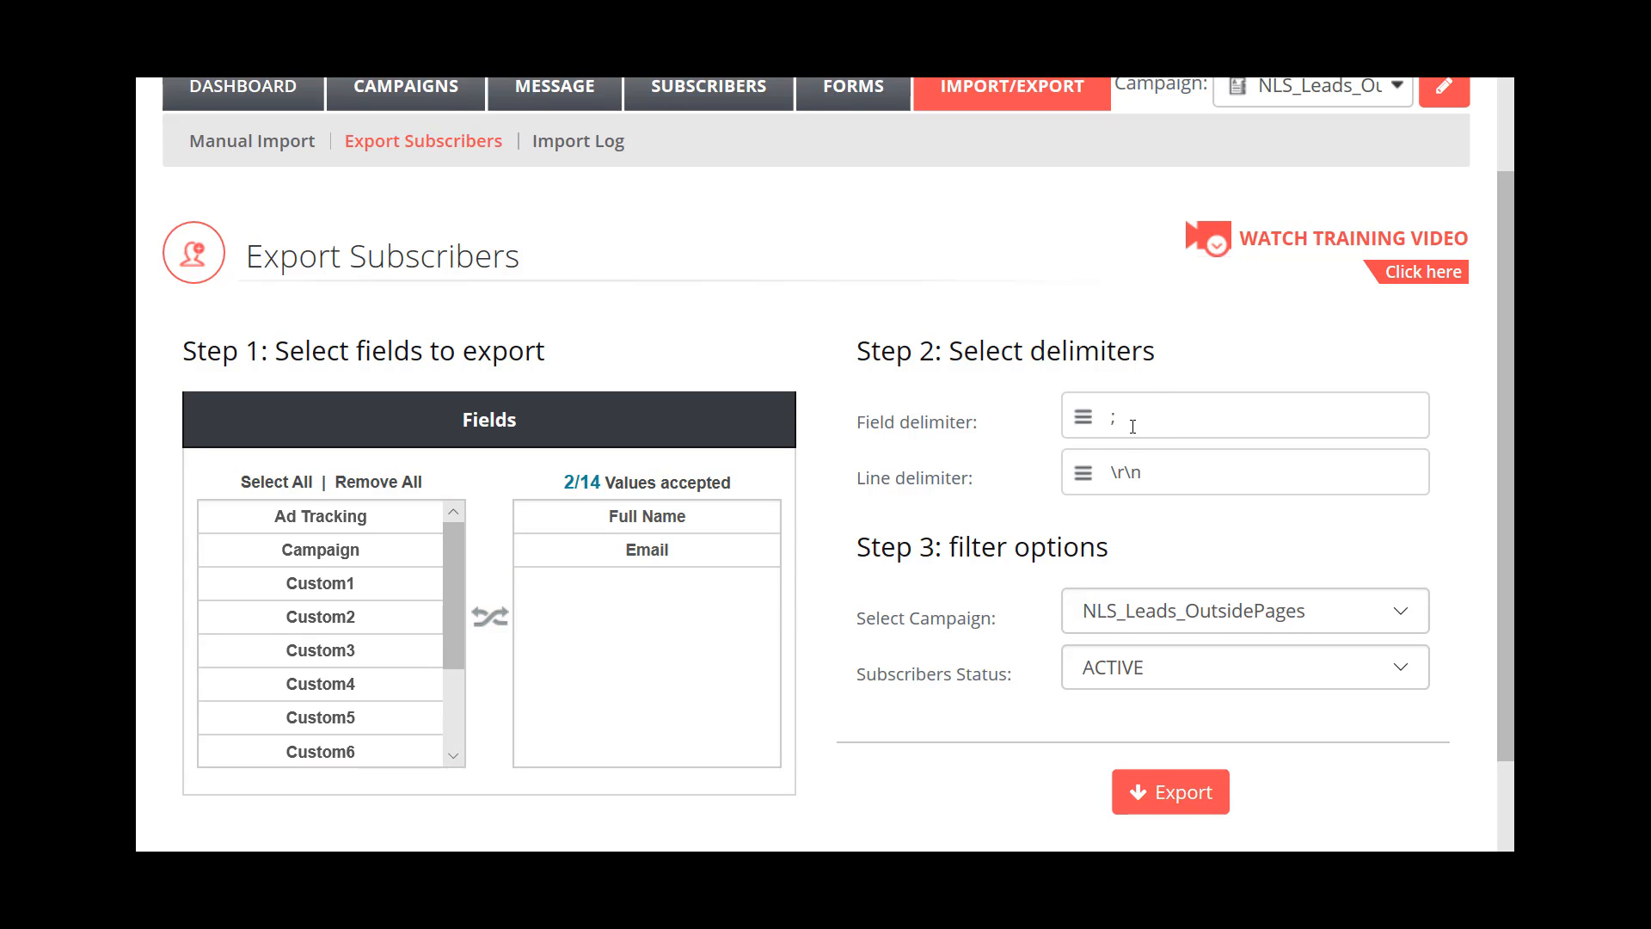
pyautogui.click(1101, 421)
pyautogui.write(';')
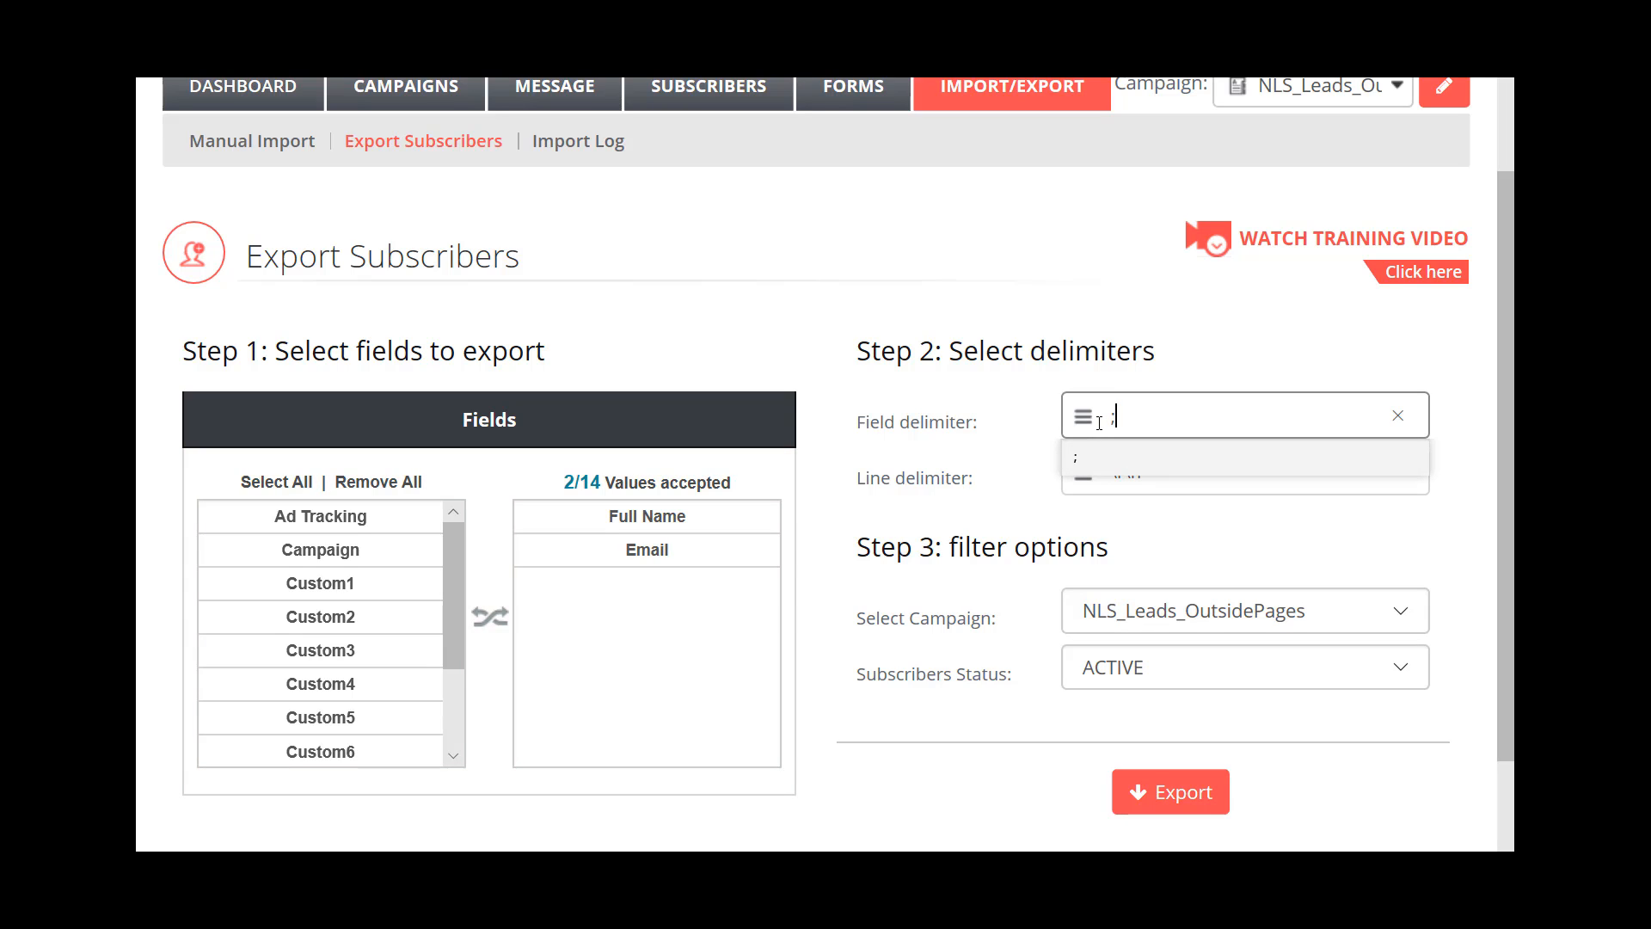
pyautogui.click(1038, 429)
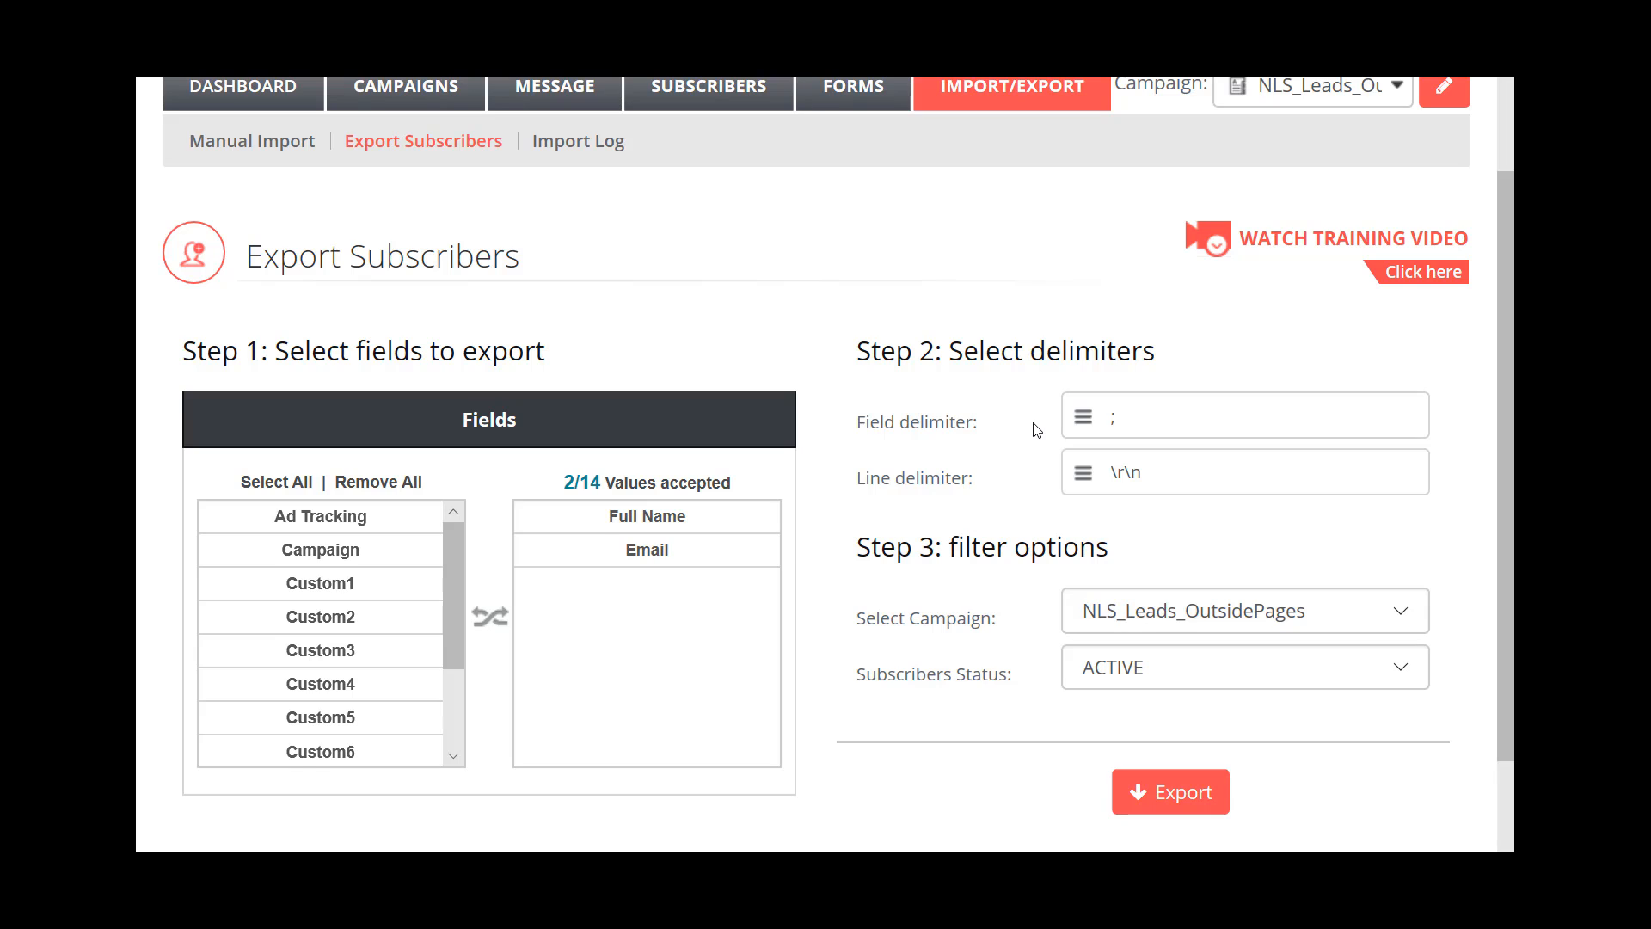
# - Export the subscribers, open the resulting CSV file in Excel, and enlarge its window to show more rows
pyautogui.click(1161, 788)
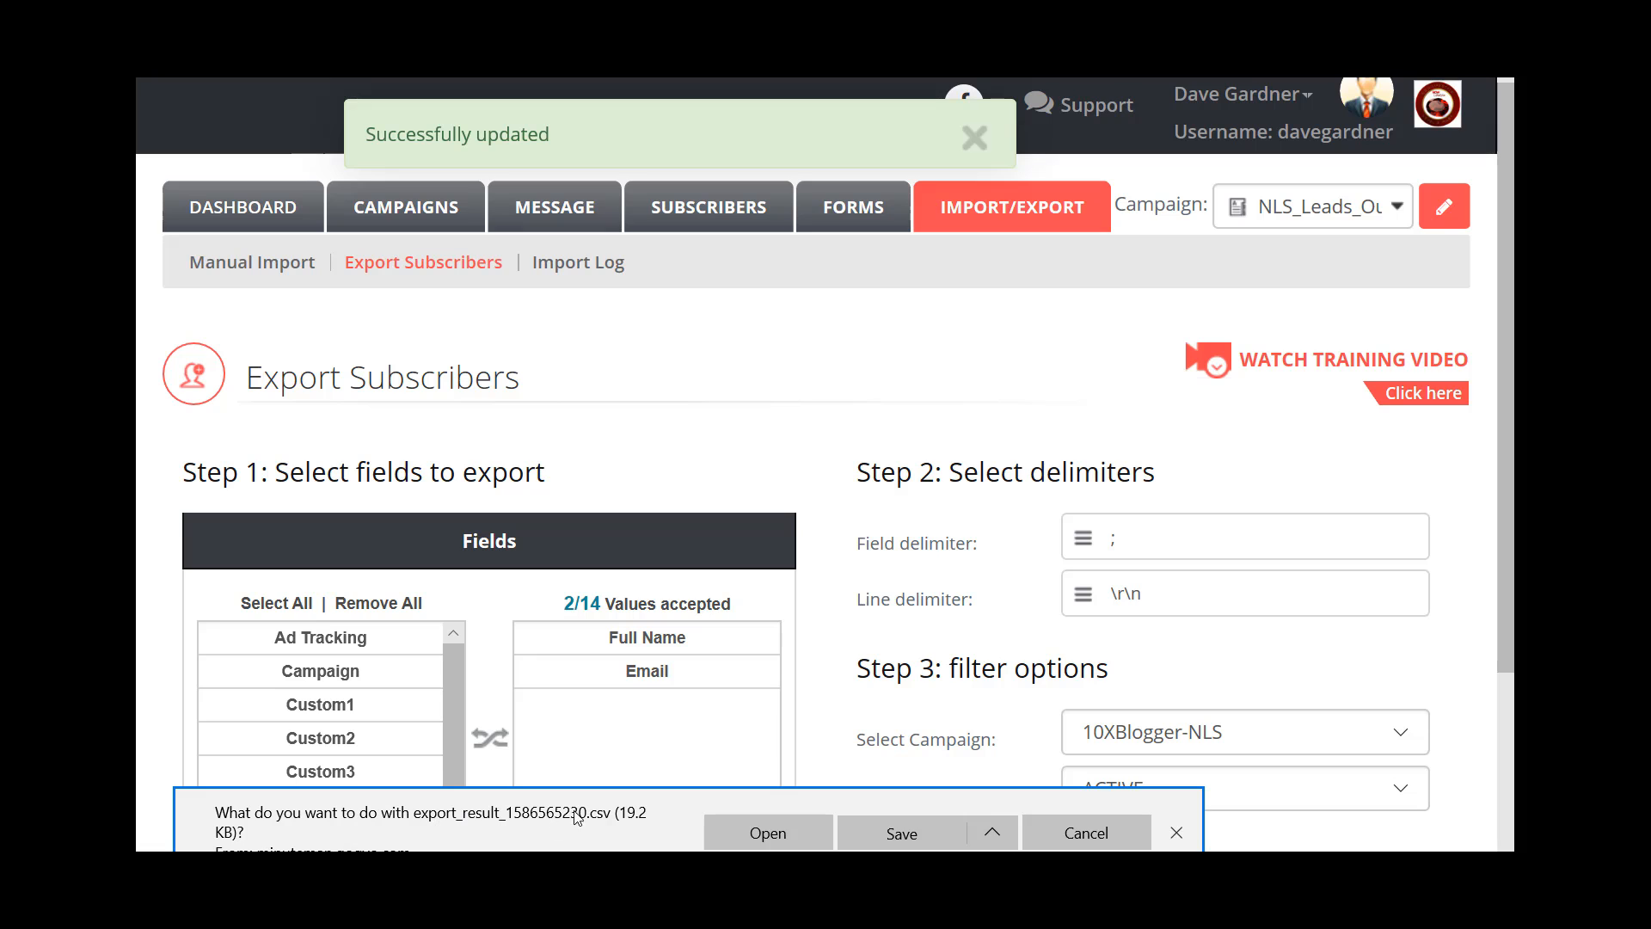
pyautogui.click(777, 834)
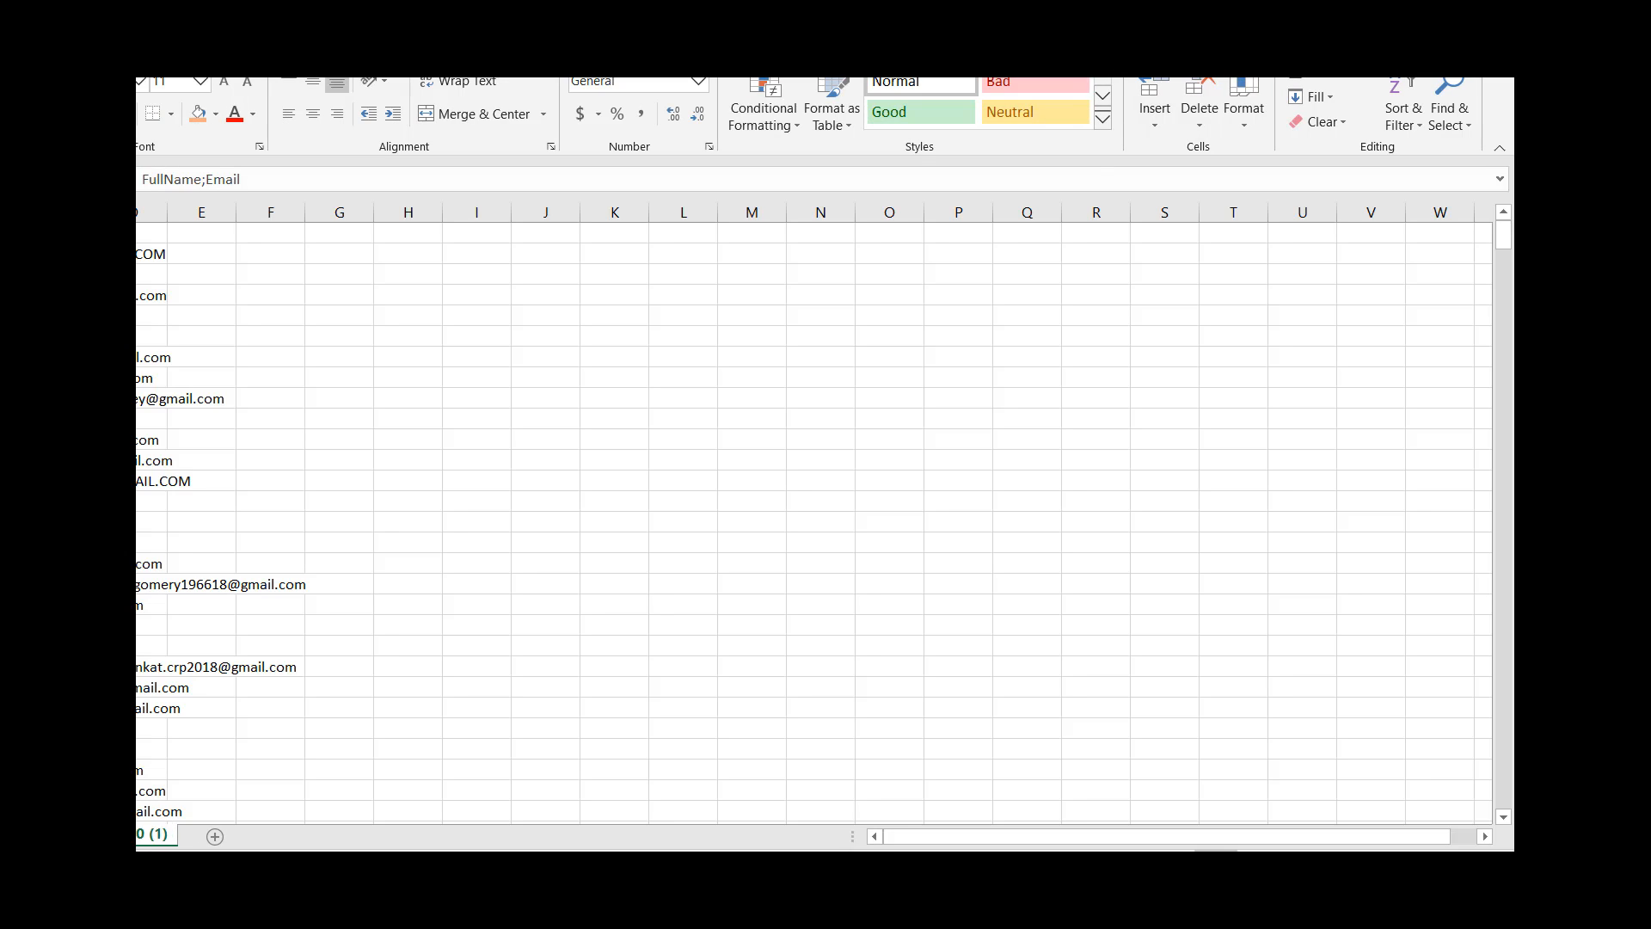
pyautogui.moveTo(274, 7); pyautogui.dragTo(673, 47)
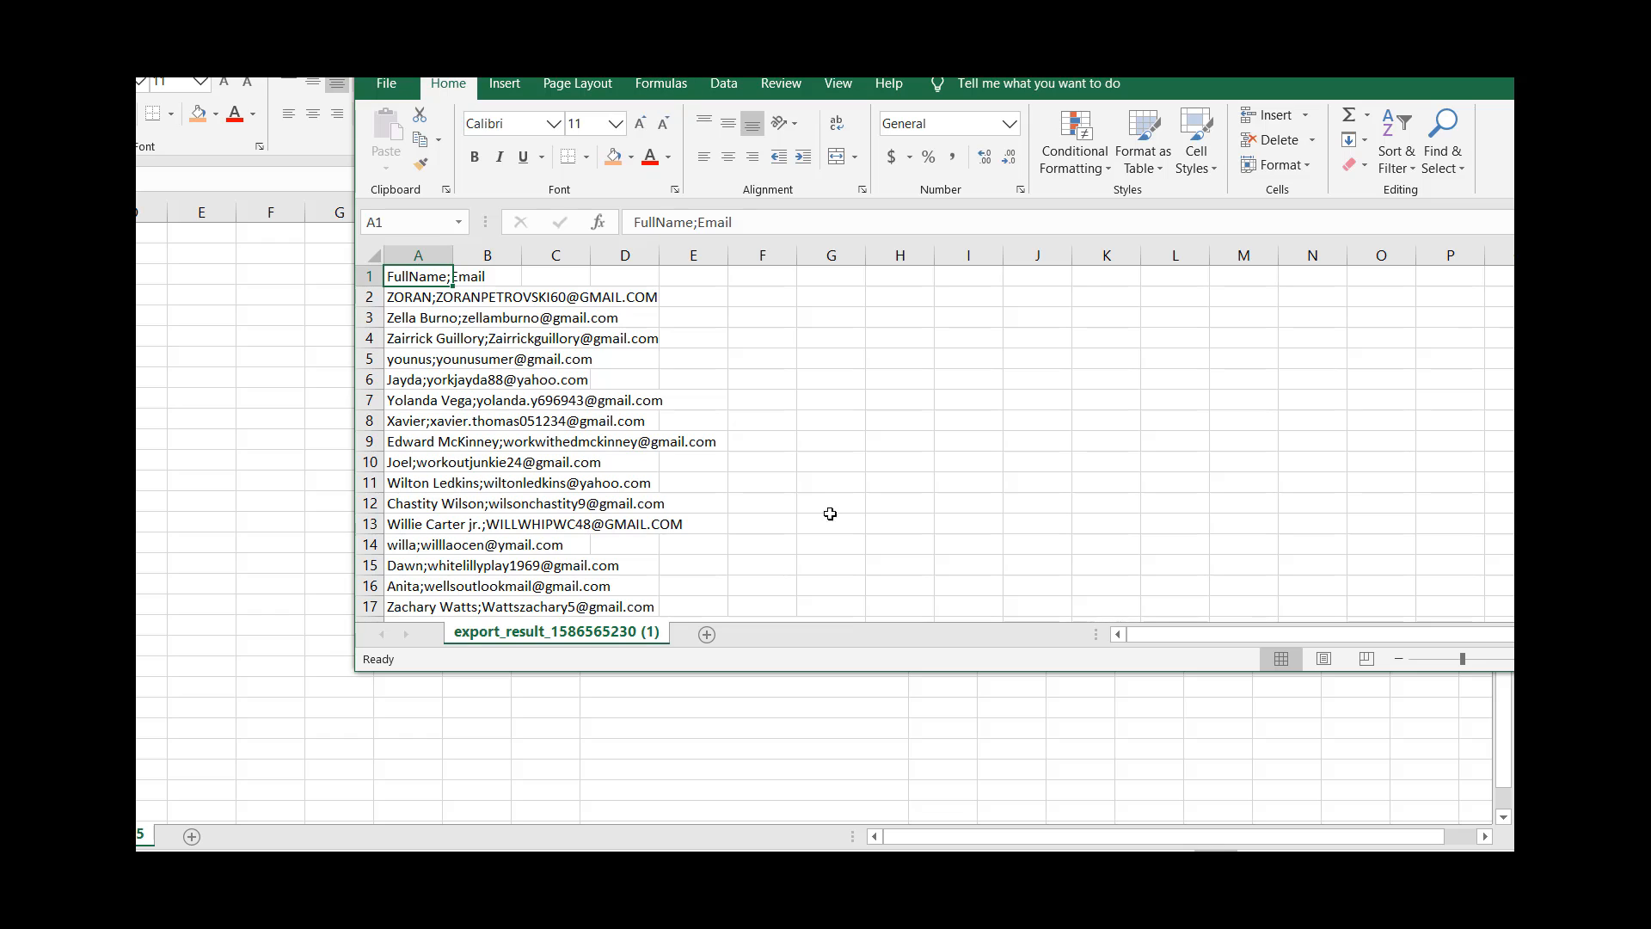
pyautogui.moveTo(906, 673); pyautogui.dragTo(893, 903)
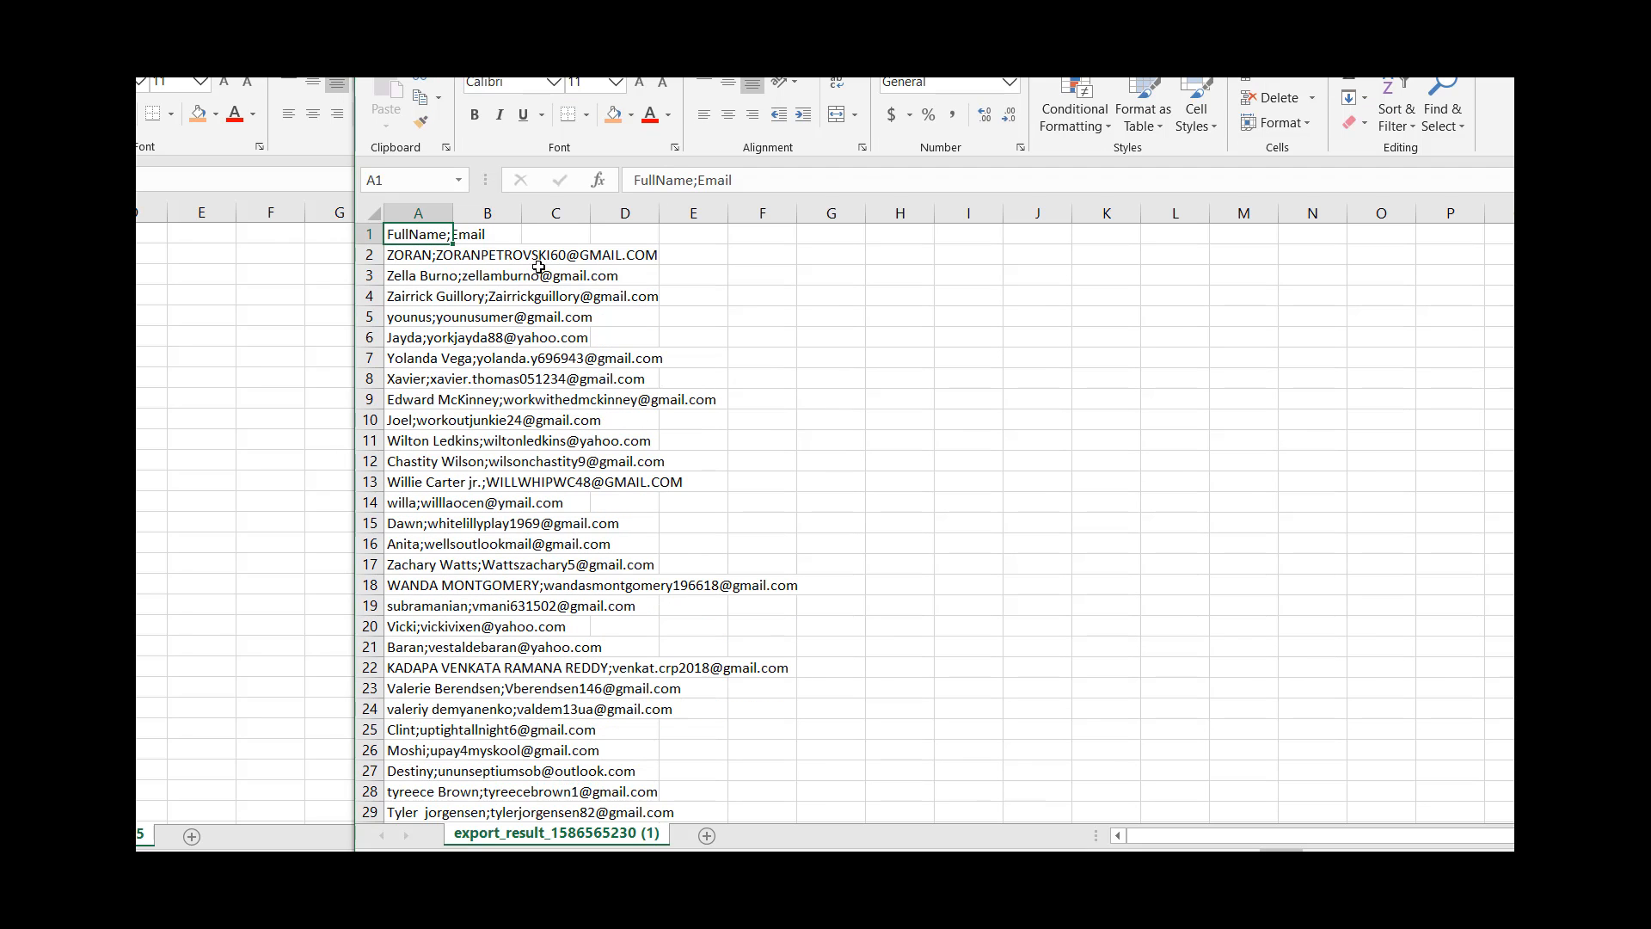
# - Widen column A to examine the exported names and emails, and close the CSV file without saving changes
pyautogui.moveTo(453, 213); pyautogui.dragTo(974, 230)
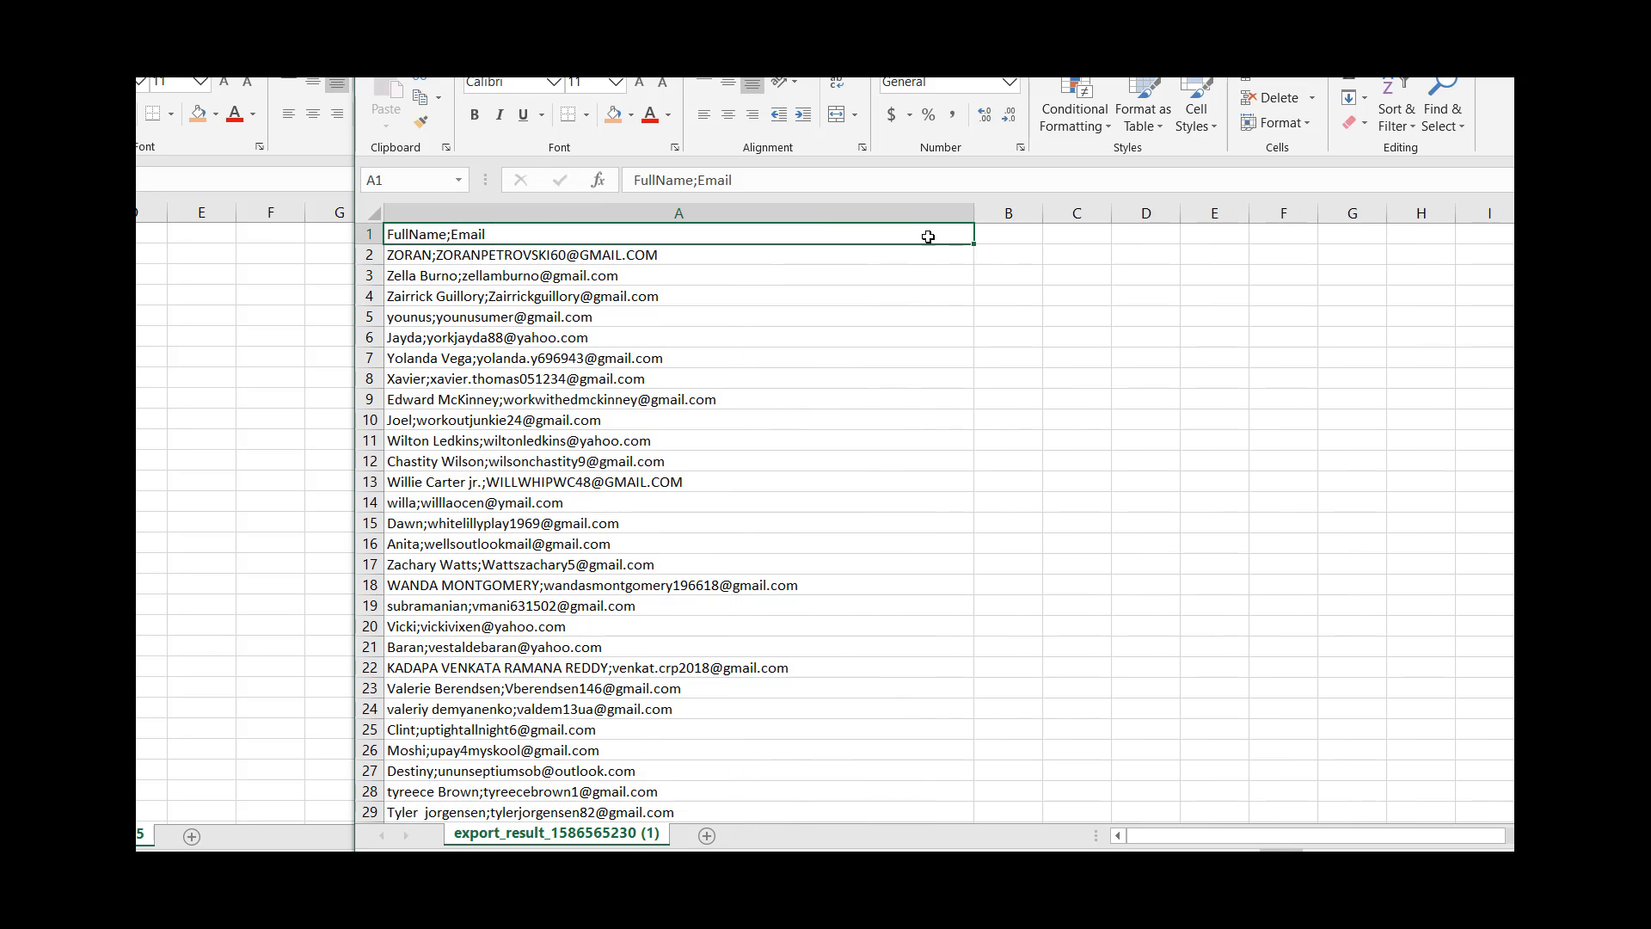
pyautogui.click(690, 213)
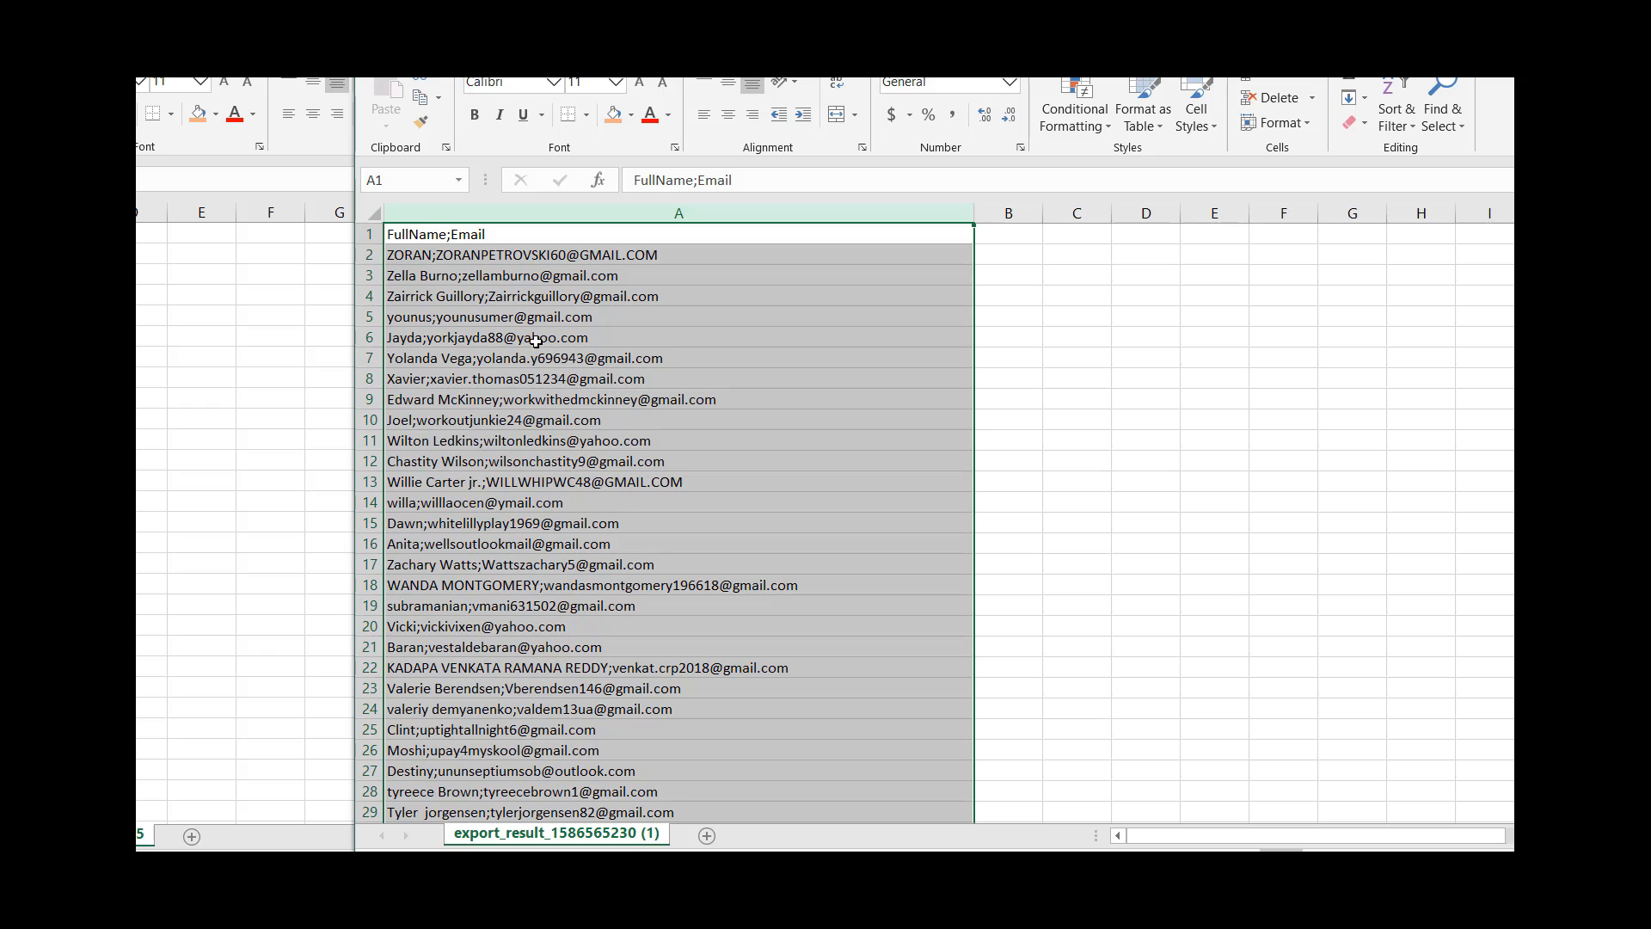
pyautogui.click(472, 277)
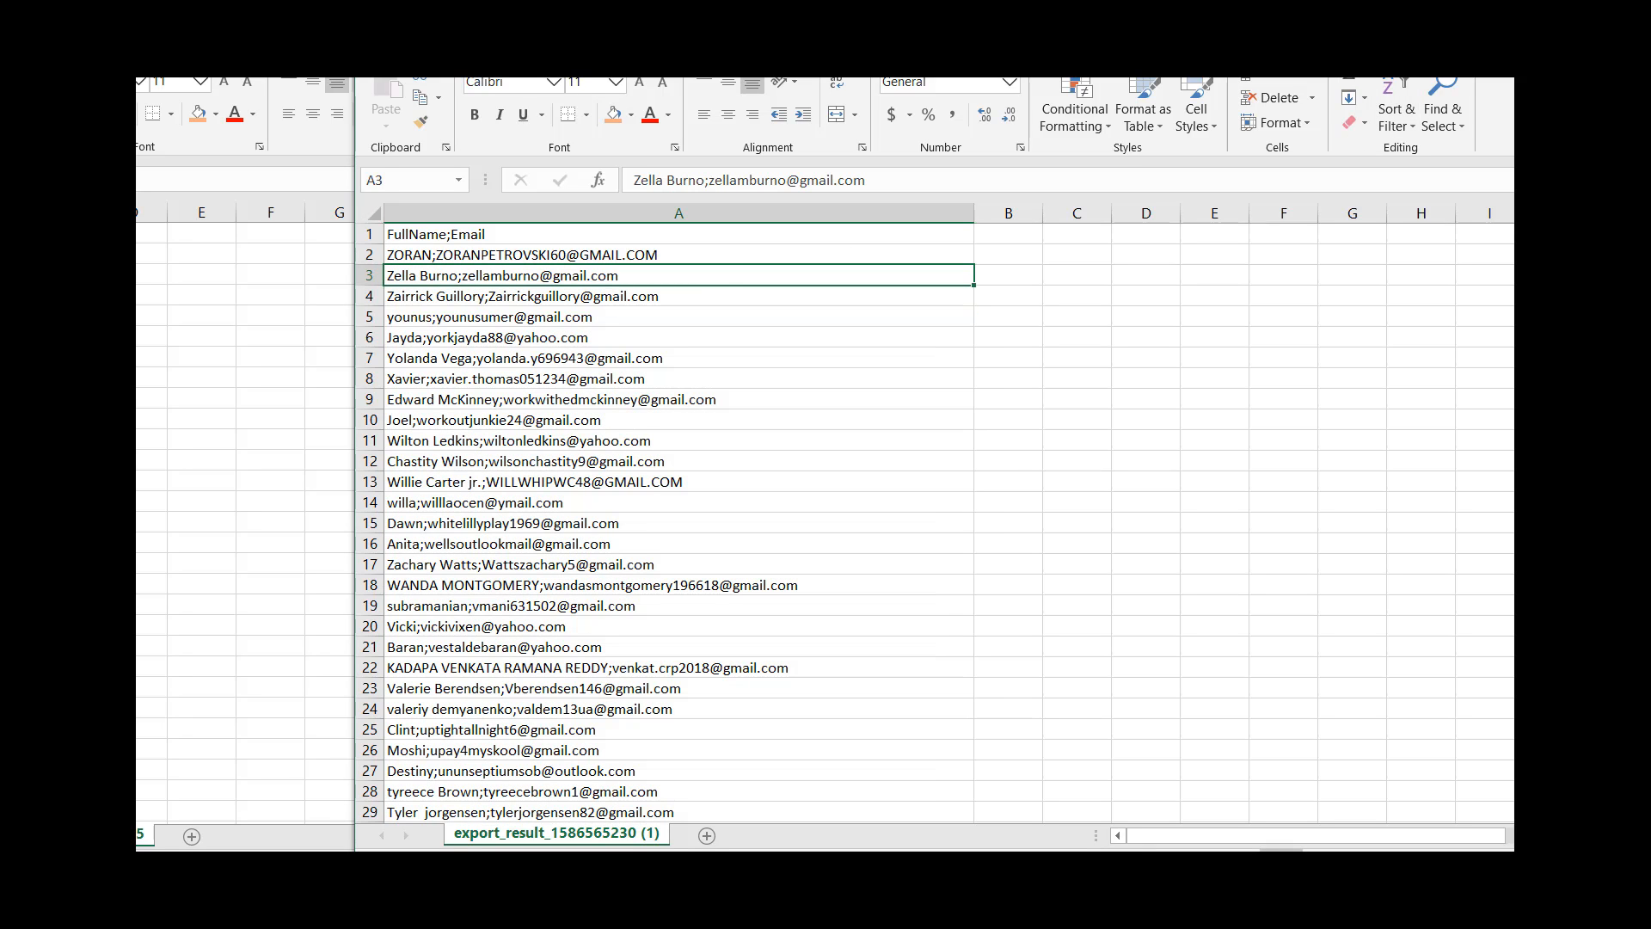
pyautogui.moveTo(1329, 21); pyautogui.dragTo(1212, 21)
pyautogui.hotkey('ctrl', 'w')
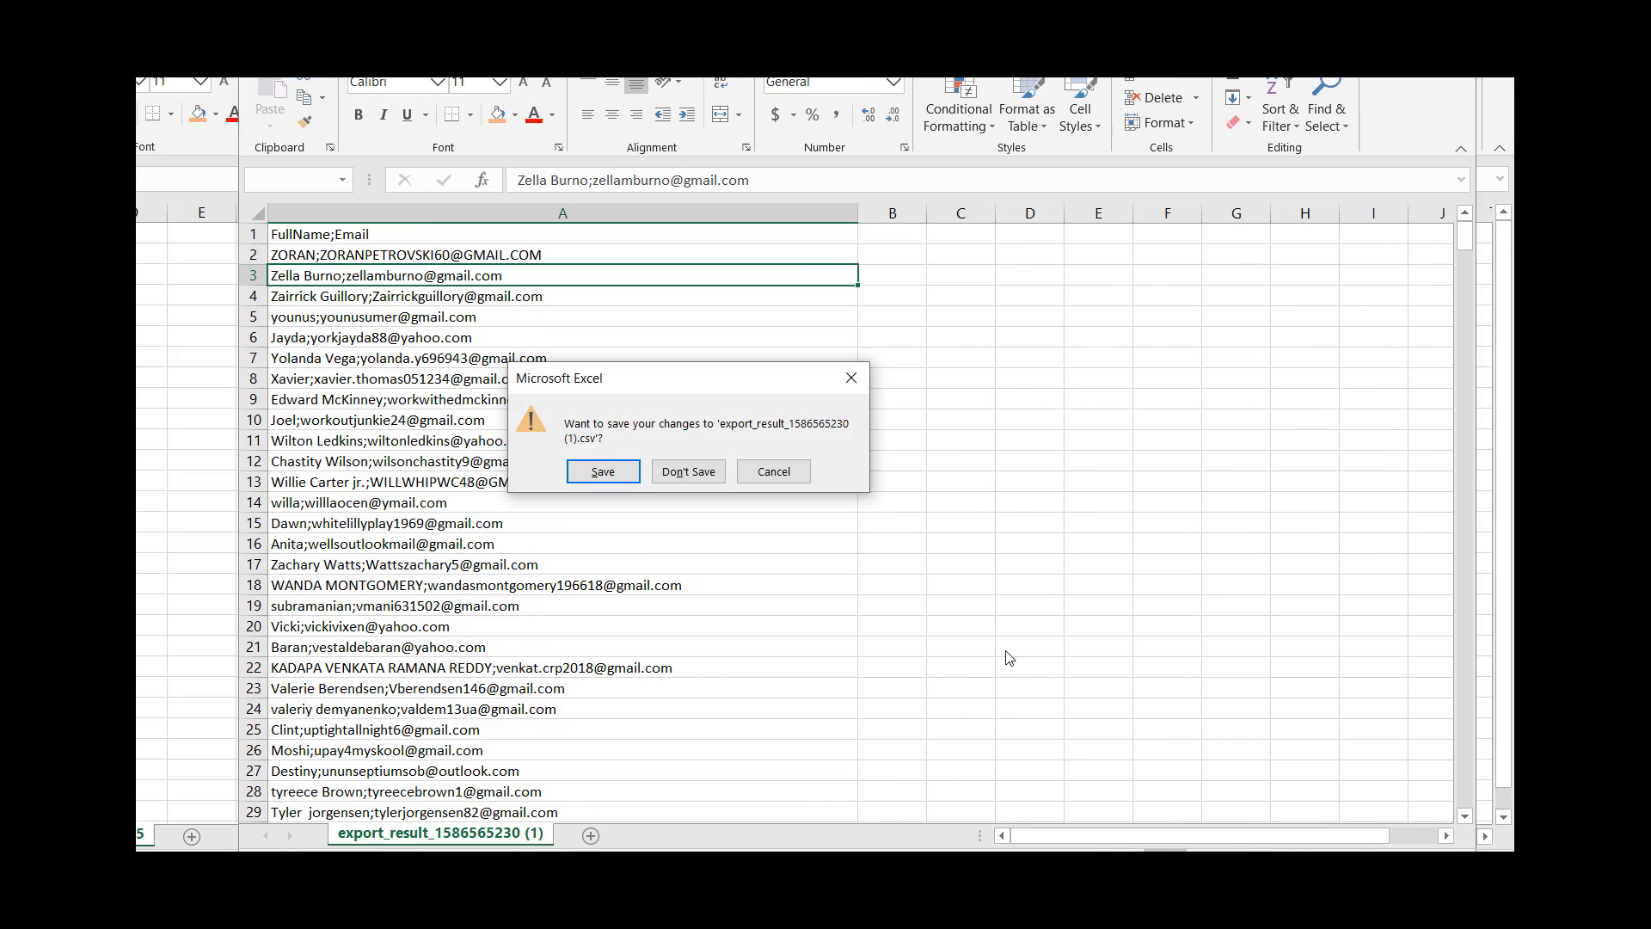
pyautogui.click(685, 471)
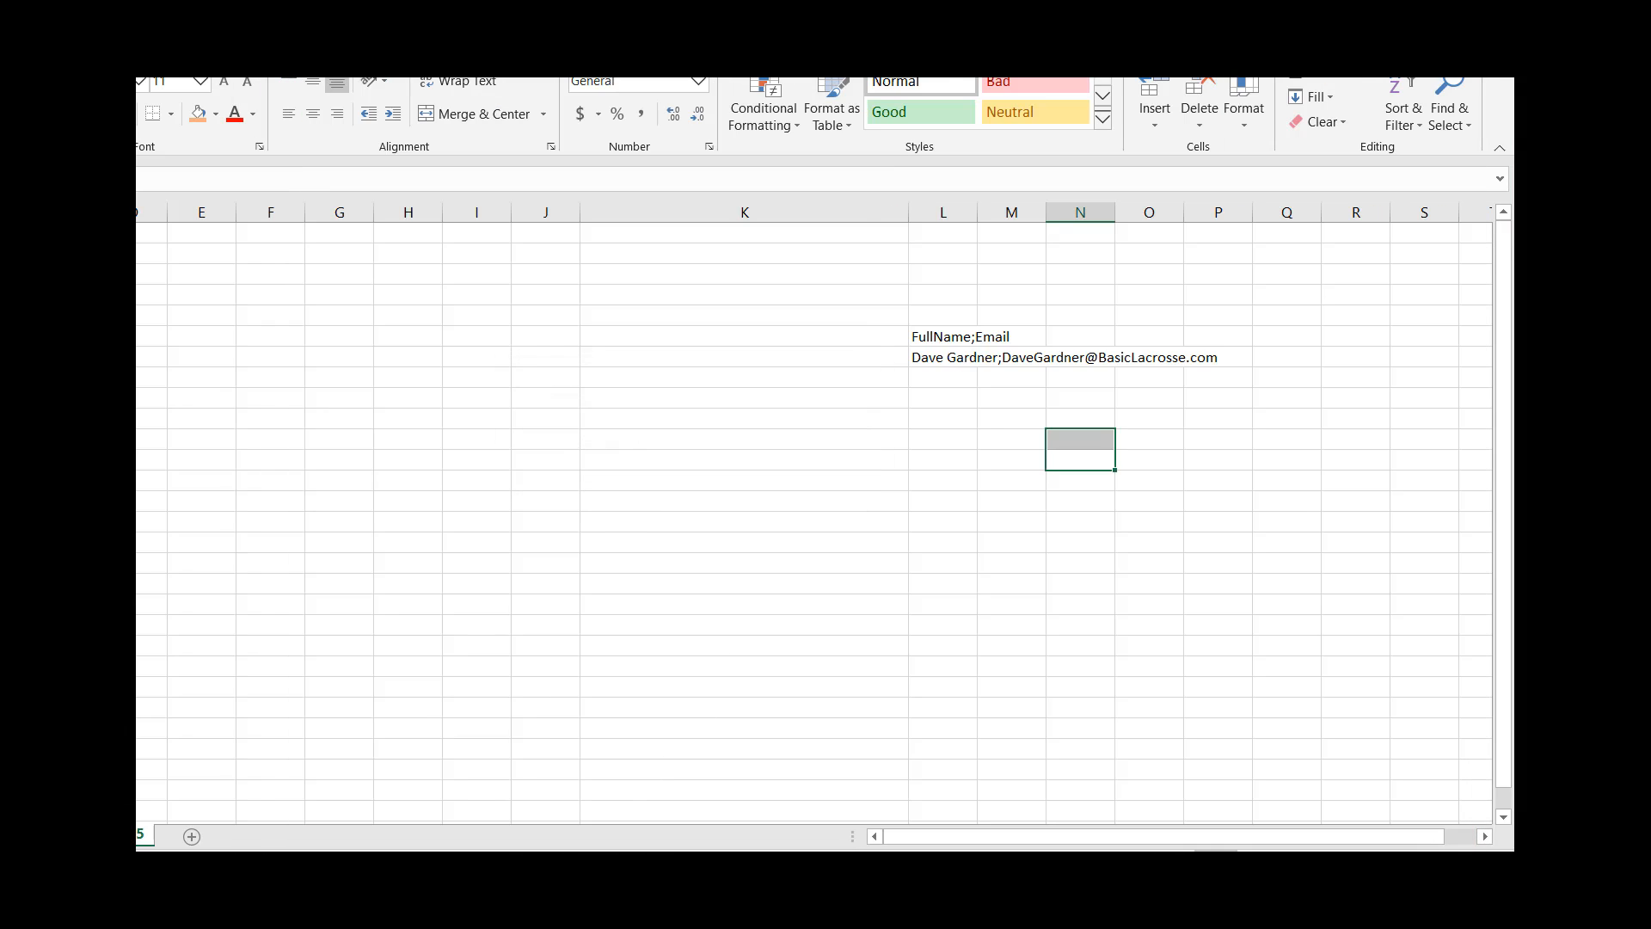
# - Switch back to the Export Subscribers page in the browser and change the field delimiter to a comma
pyautogui.click(654, 890)
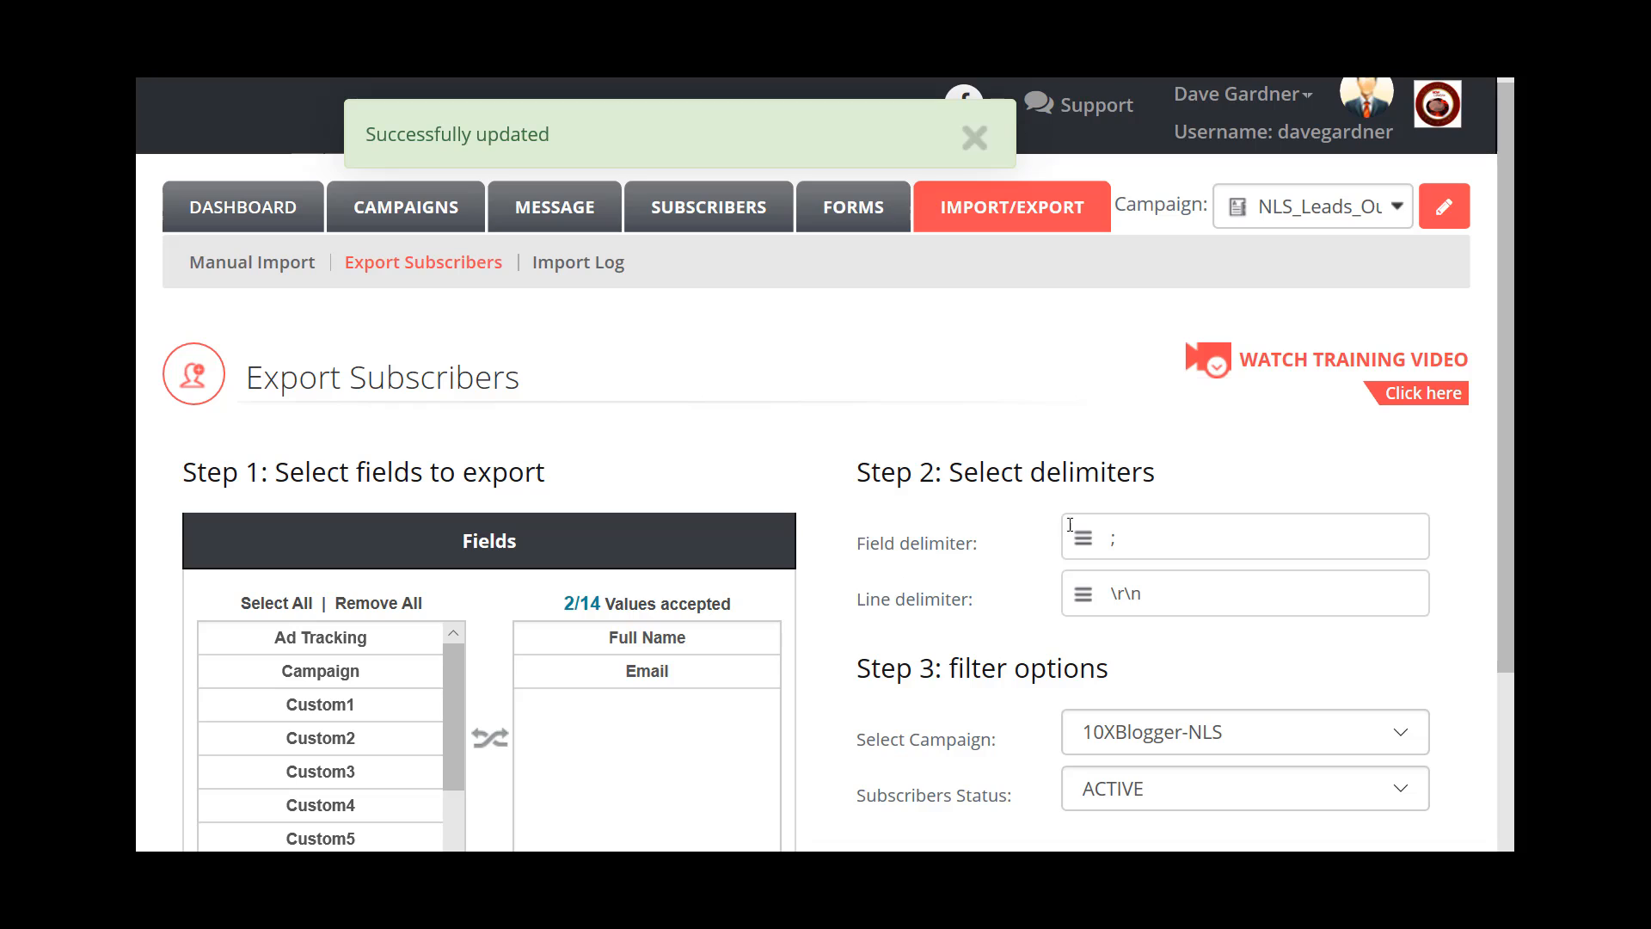
pyautogui.moveTo(1124, 538); pyautogui.dragTo(1090, 538)
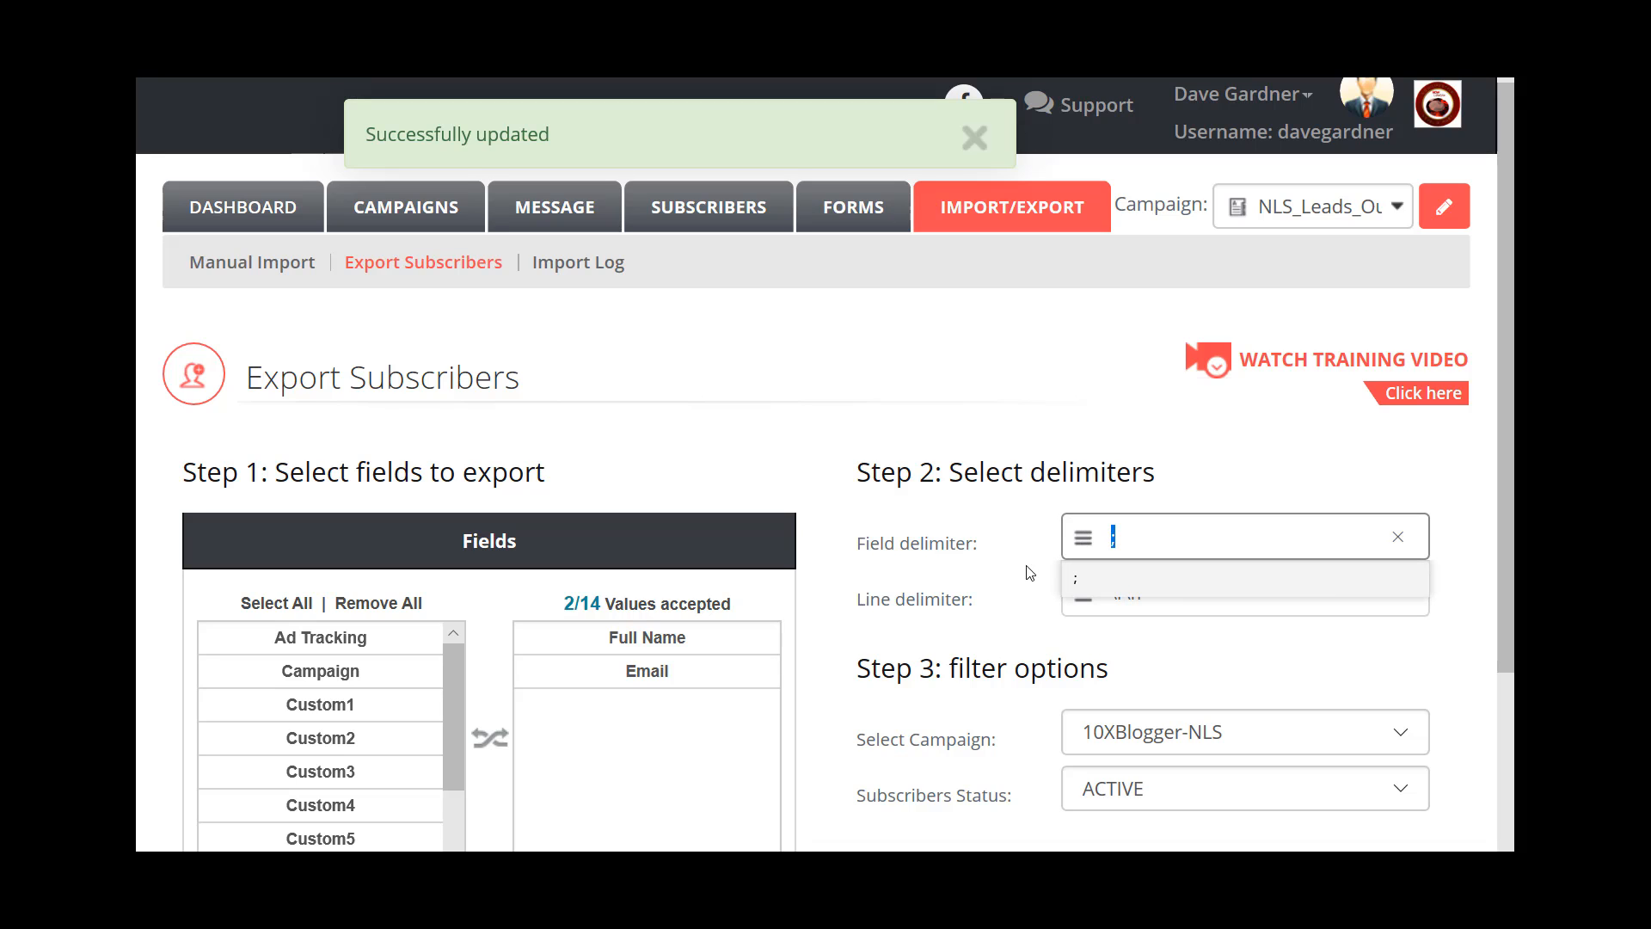
pyautogui.click(973, 138)
pyautogui.moveTo(1121, 539); pyautogui.dragTo(1107, 543)
pyautogui.write(',')
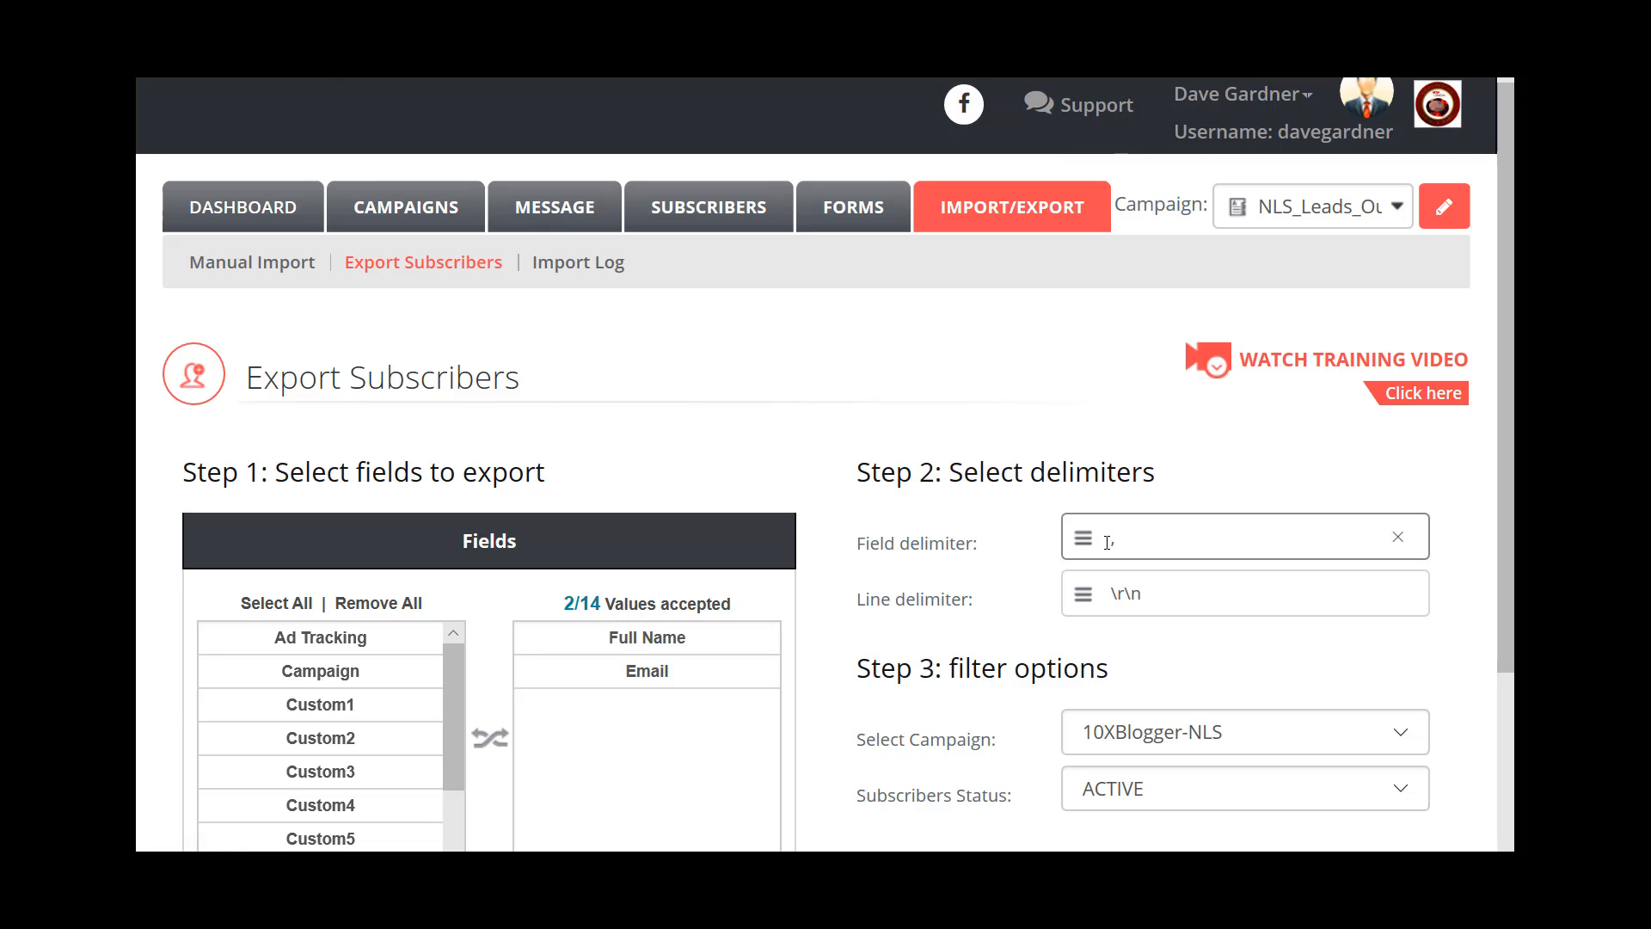
pyautogui.click(996, 557)
# - Filter the comma-delimited export to the NLS_Leads_OutsidePages campaign
pyautogui.scroll(-3, 997, 550)
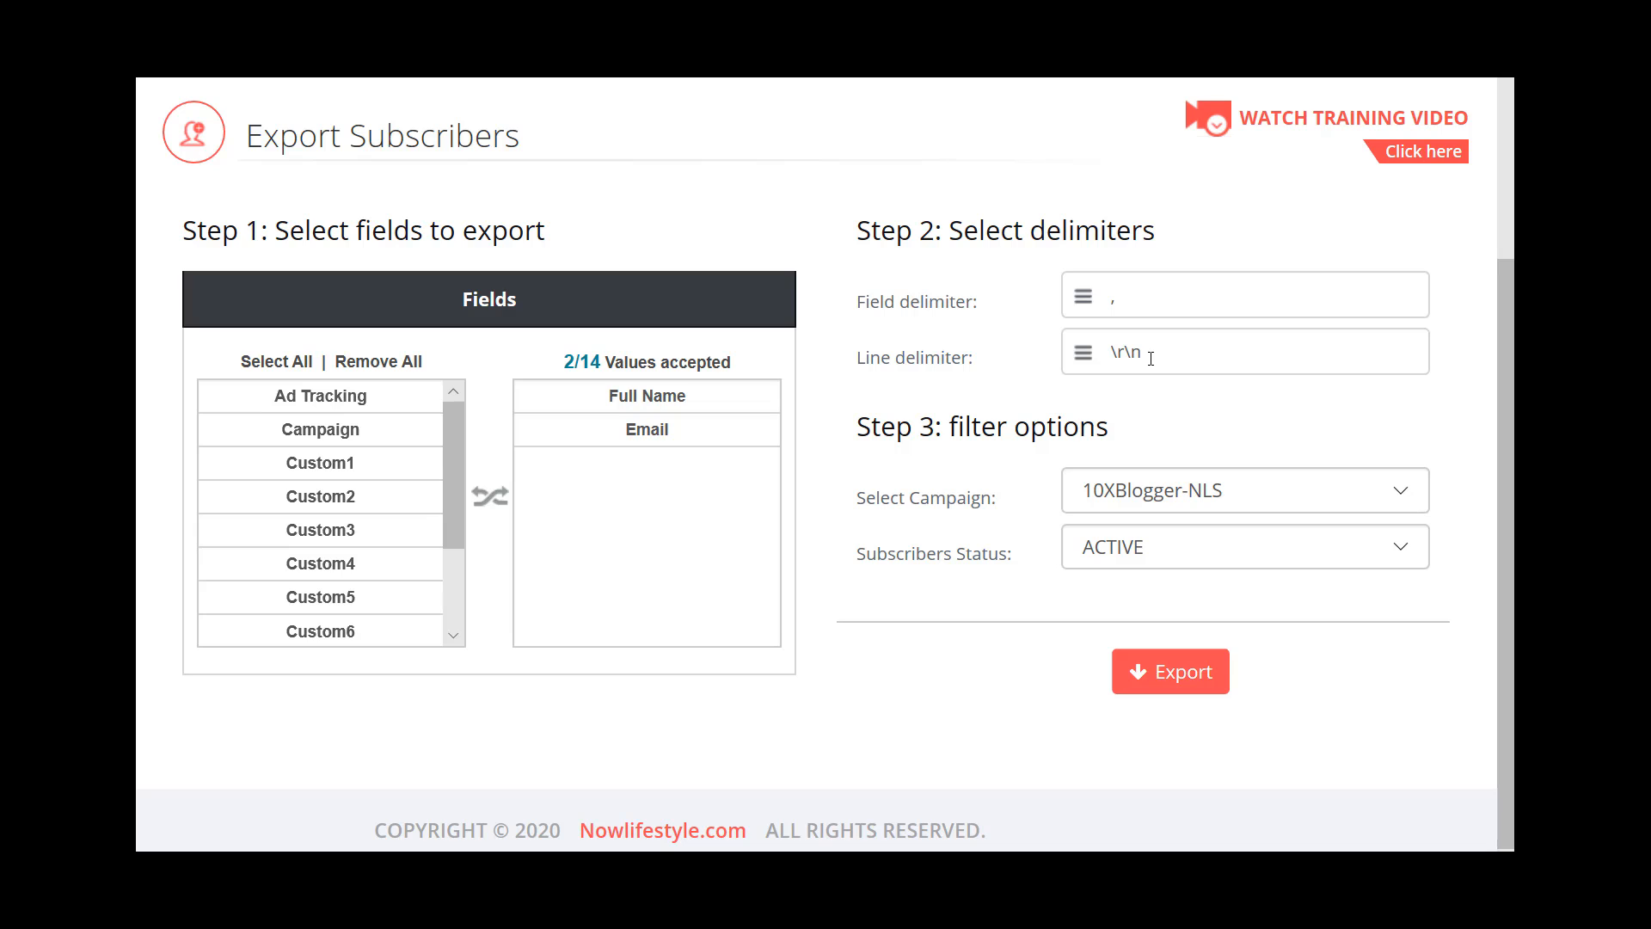
pyautogui.click(1132, 497)
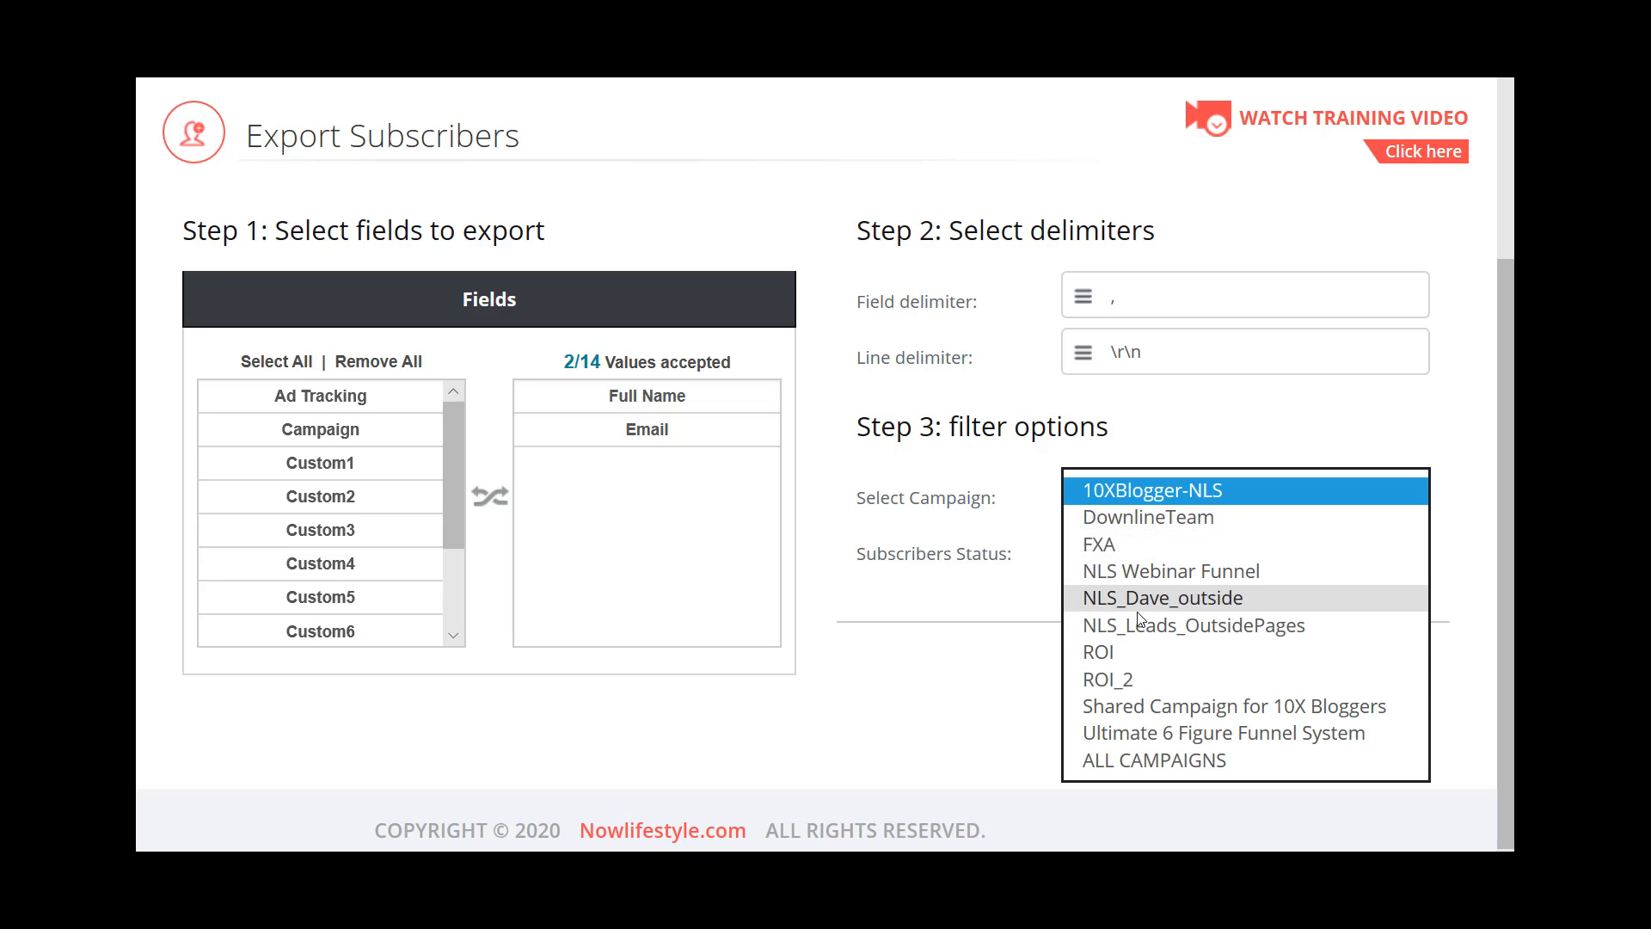
pyautogui.click(1138, 621)
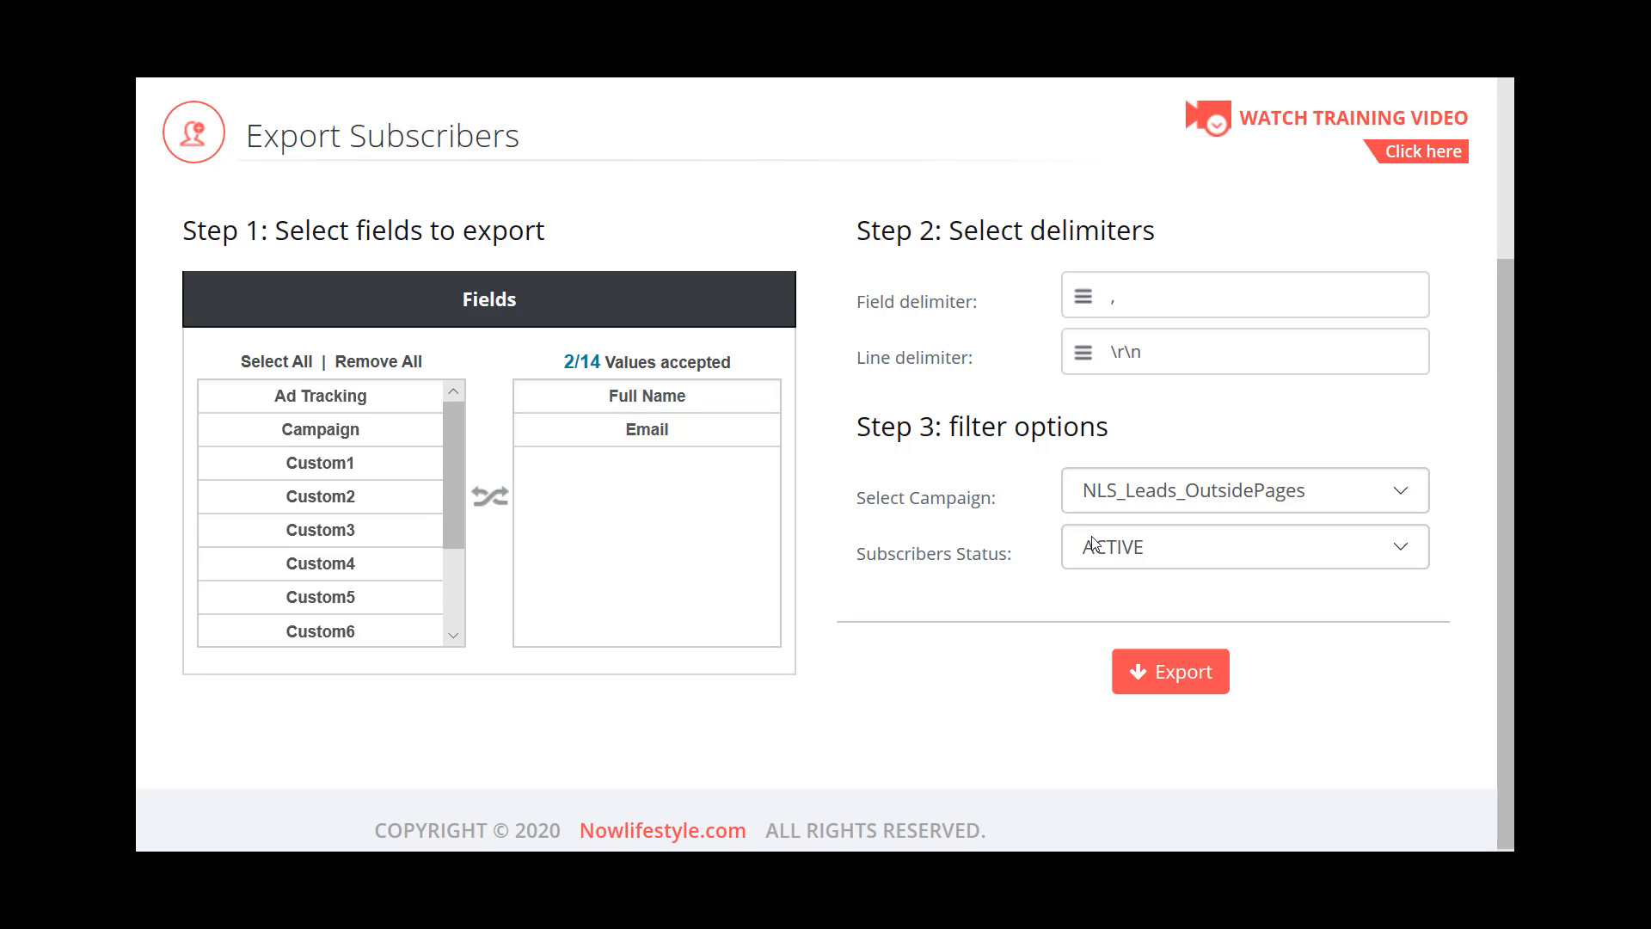
# - Export the campaign's active subscribers with the comma delimiter and open the resulting CSV file in Excel
pyautogui.click(614, 398)
pyautogui.click(1166, 671)
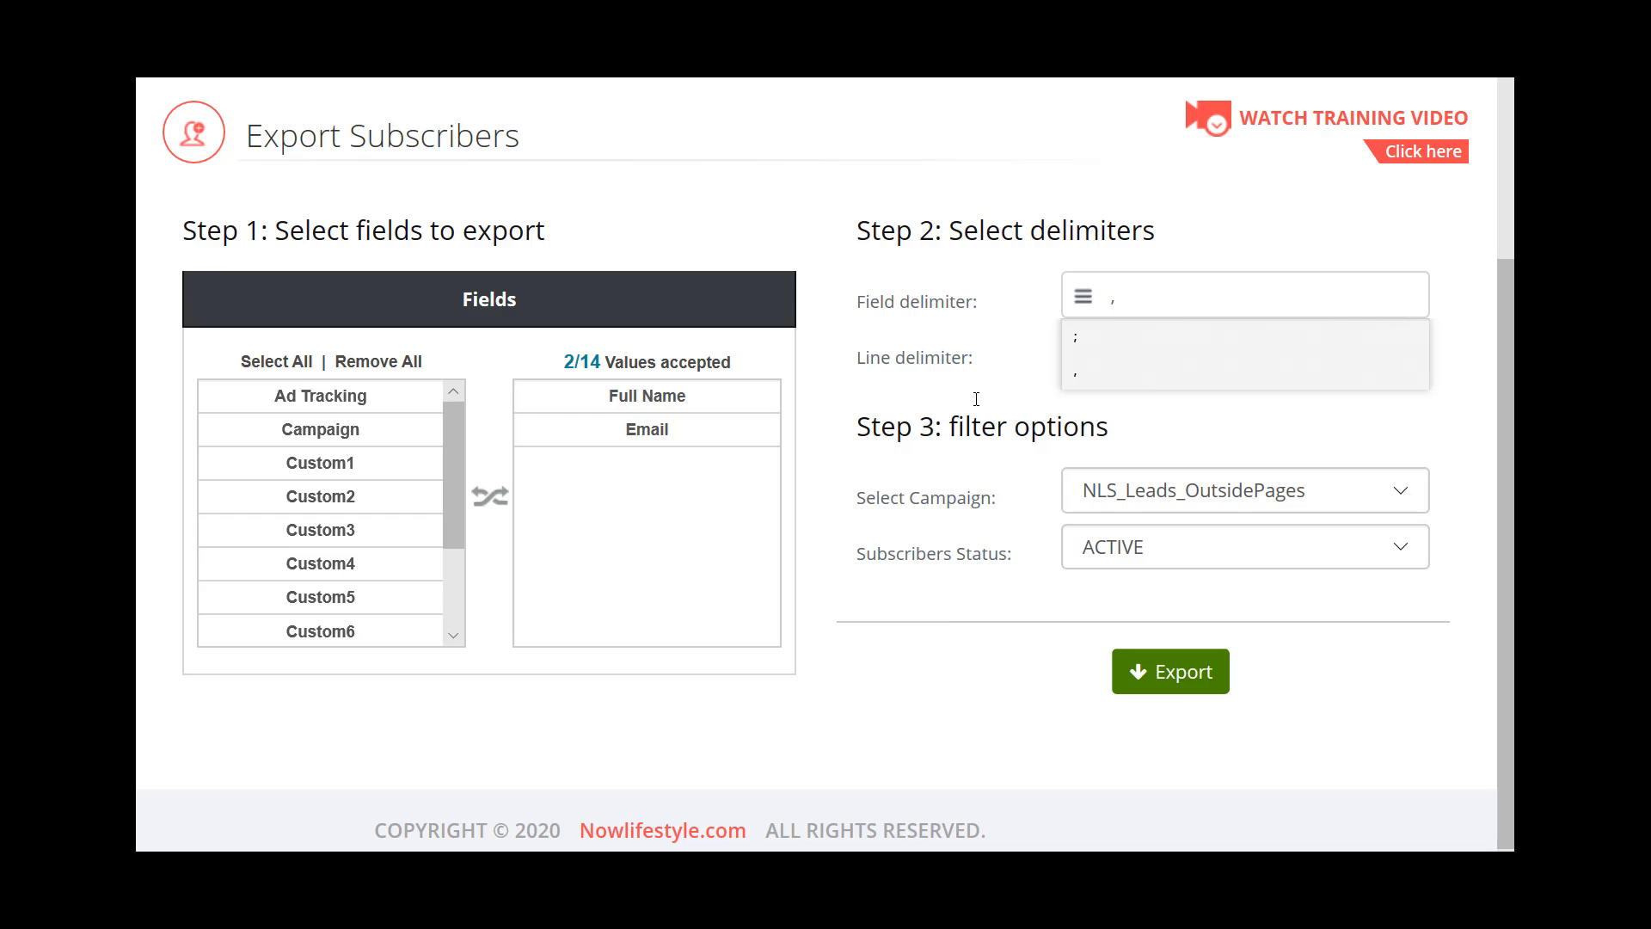
pyautogui.click(1075, 379)
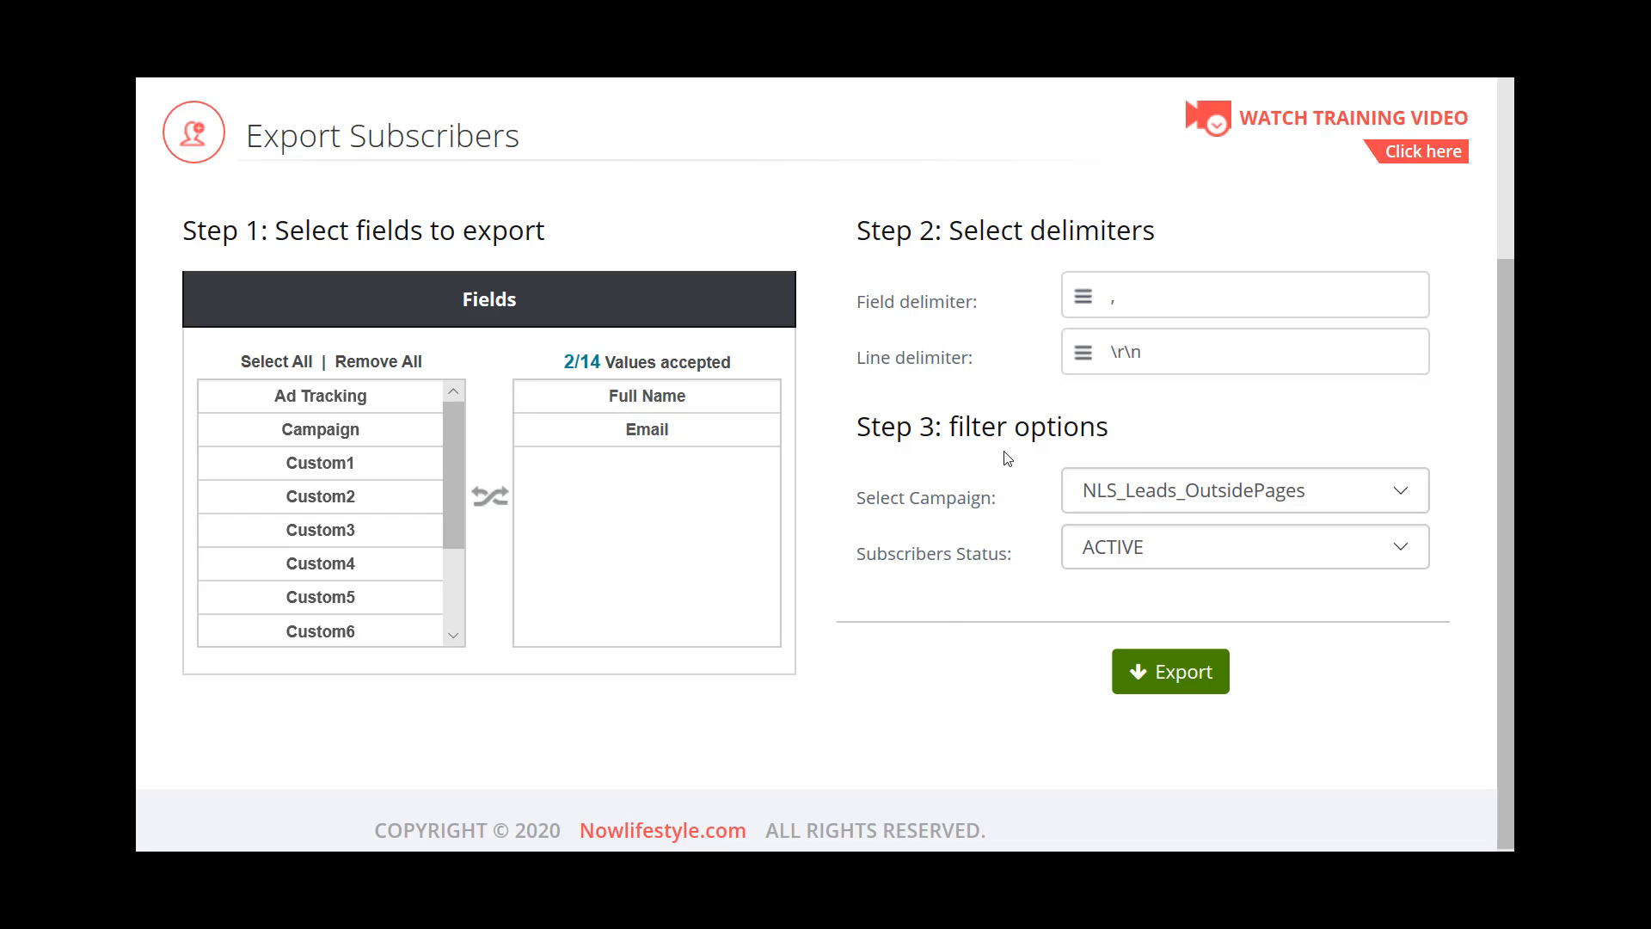
pyautogui.scroll(3, 1038, 594)
pyautogui.scroll(-3, 978, 636)
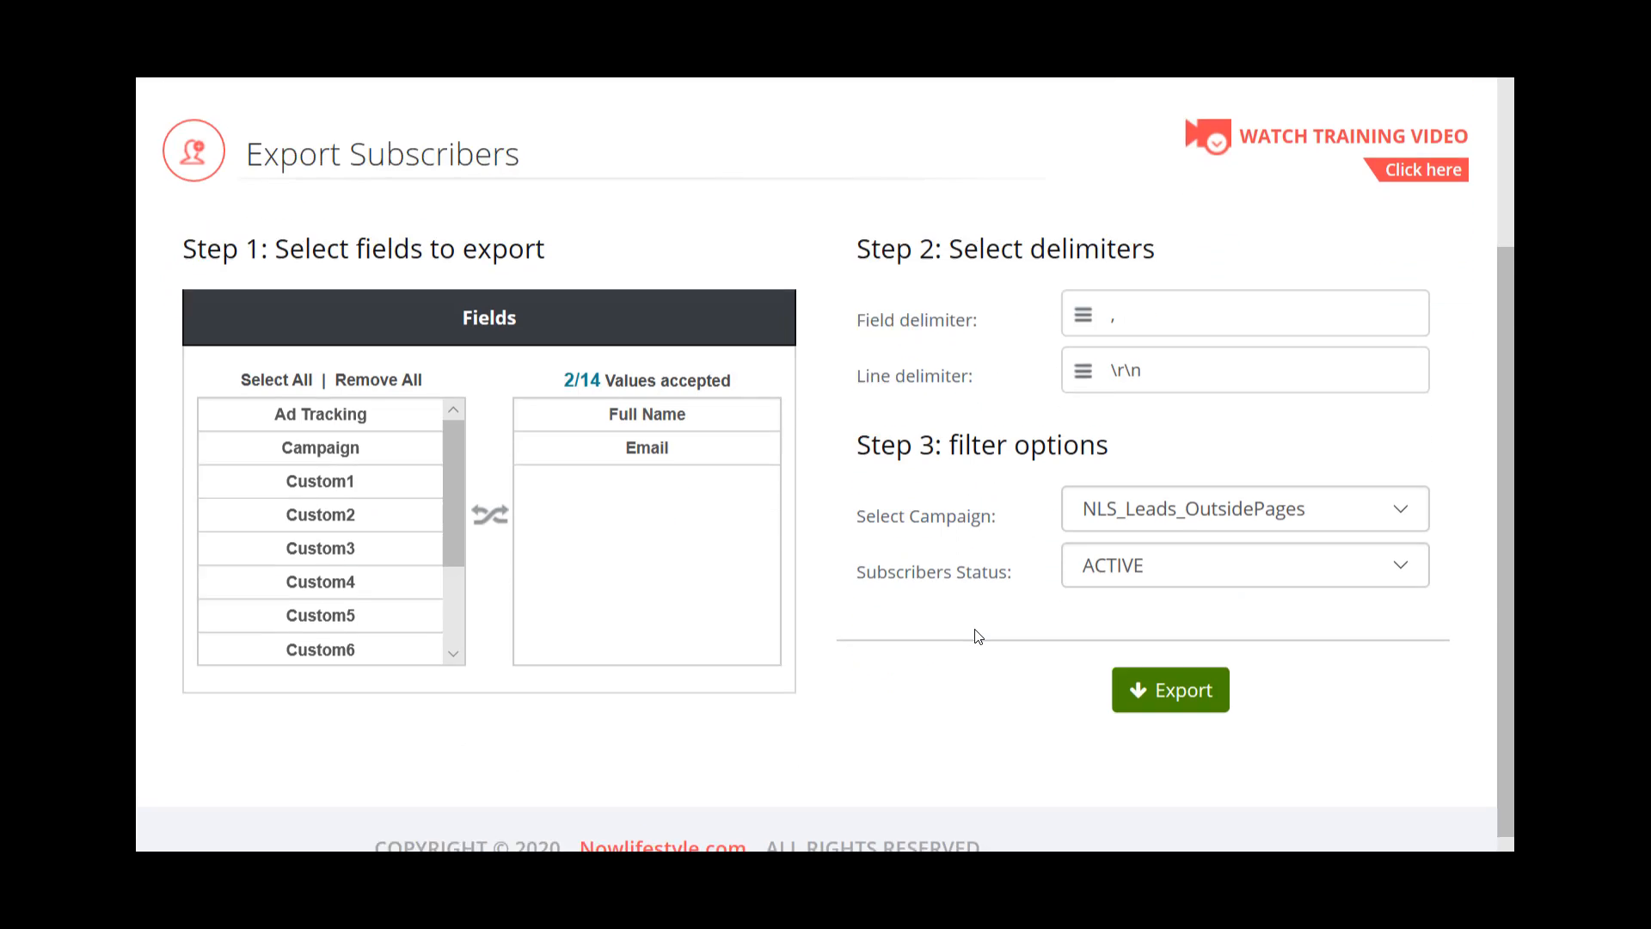
pyautogui.scroll(1, 977, 636)
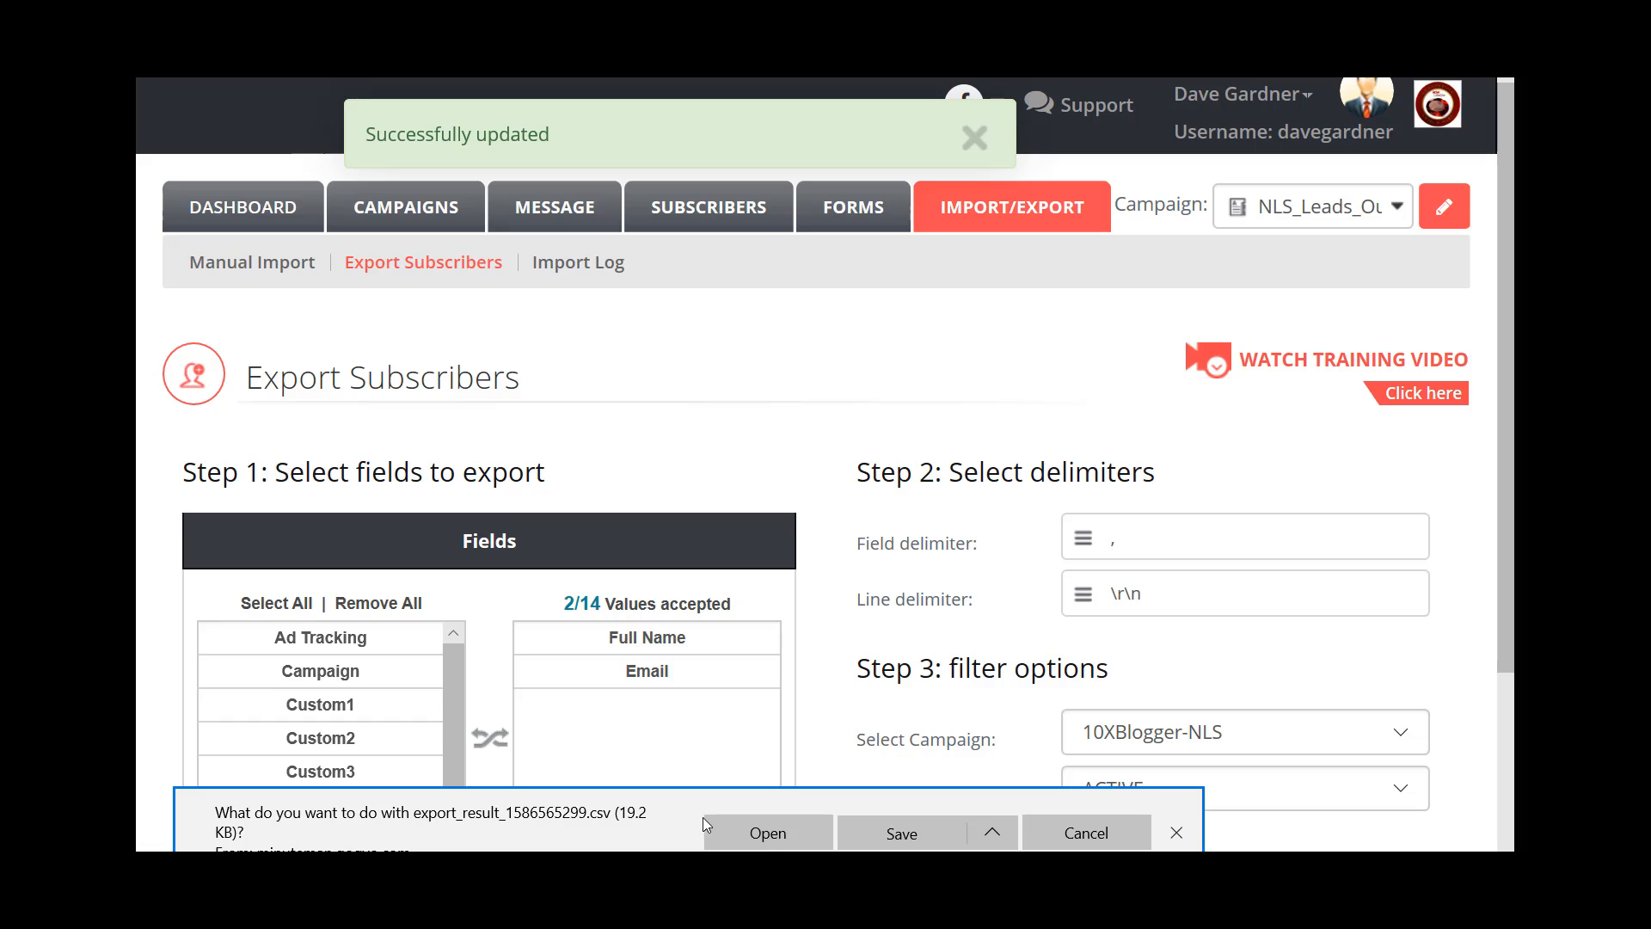
pyautogui.click(750, 833)
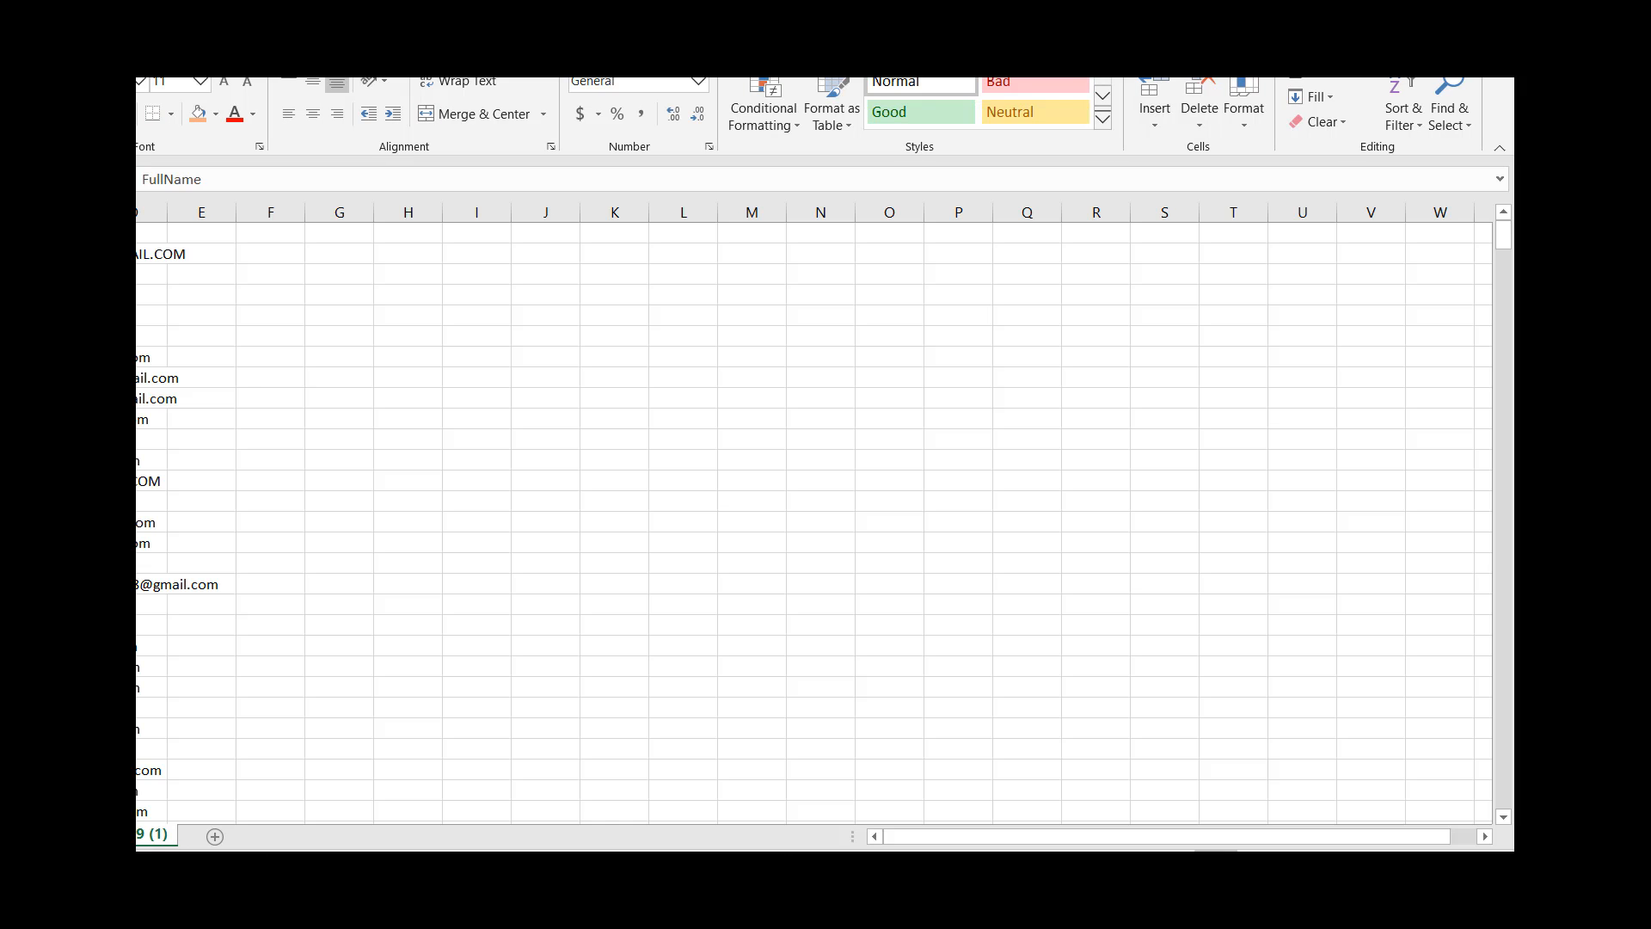
# - Reposition the spreadsheet window to show the first columns, and widen columns A, B and C to make the names and emails readable
pyautogui.moveTo(603, 5); pyautogui.dragTo(910, 39)
pyautogui.moveTo(929, 661); pyautogui.dragTo(928, 851)
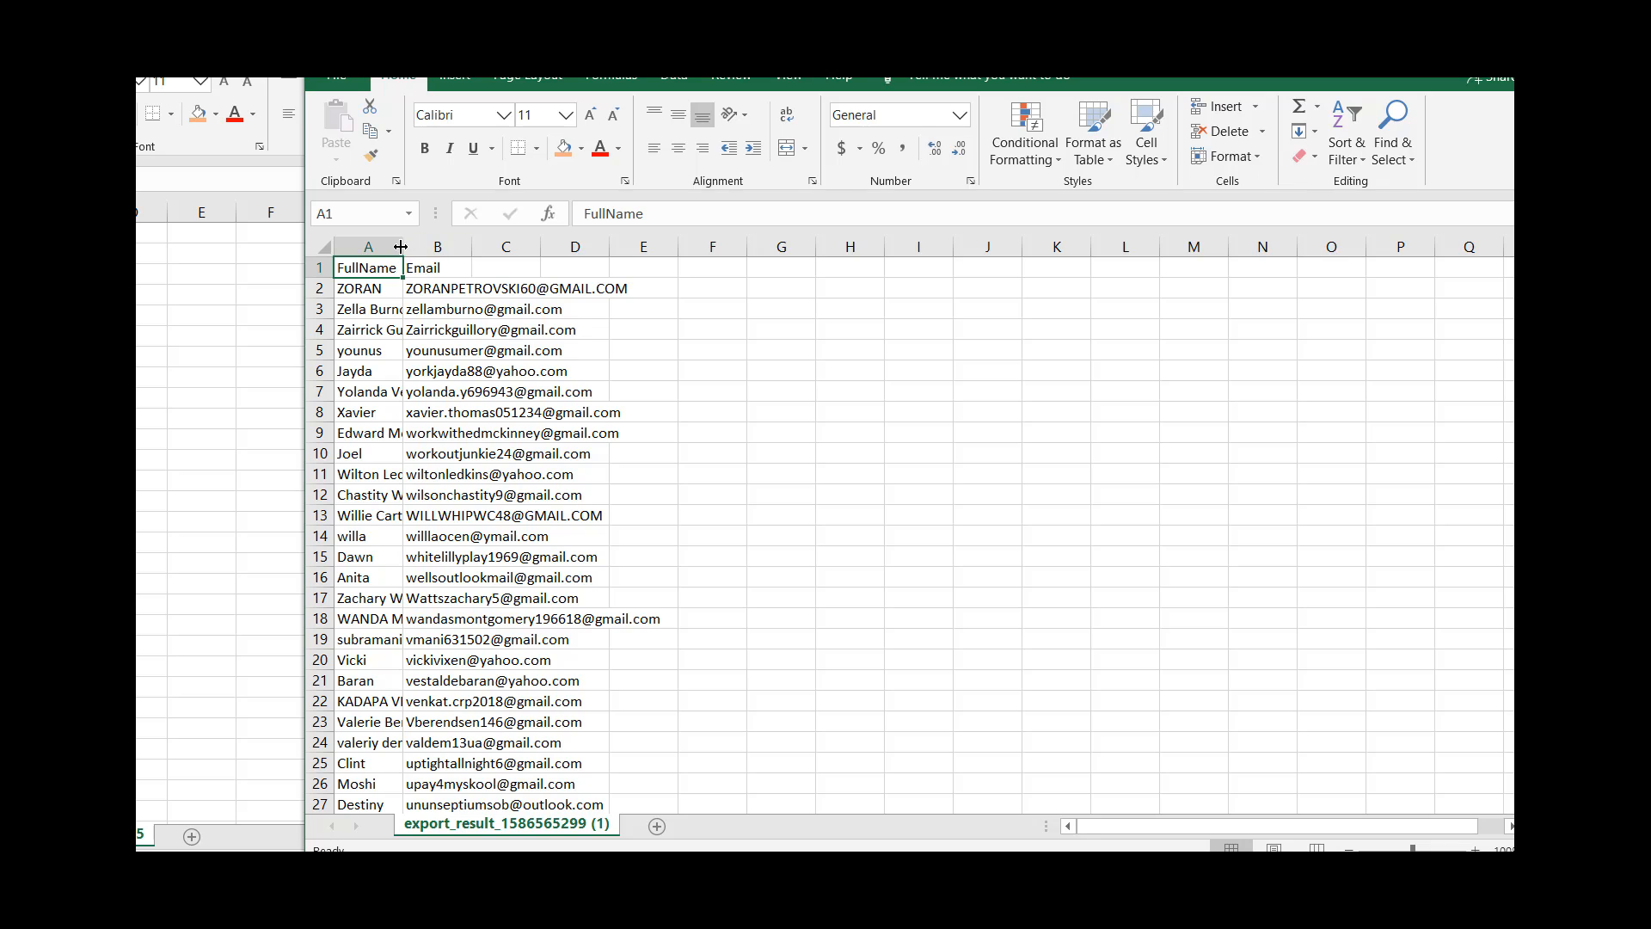
pyautogui.moveTo(403, 247); pyautogui.dragTo(551, 268)
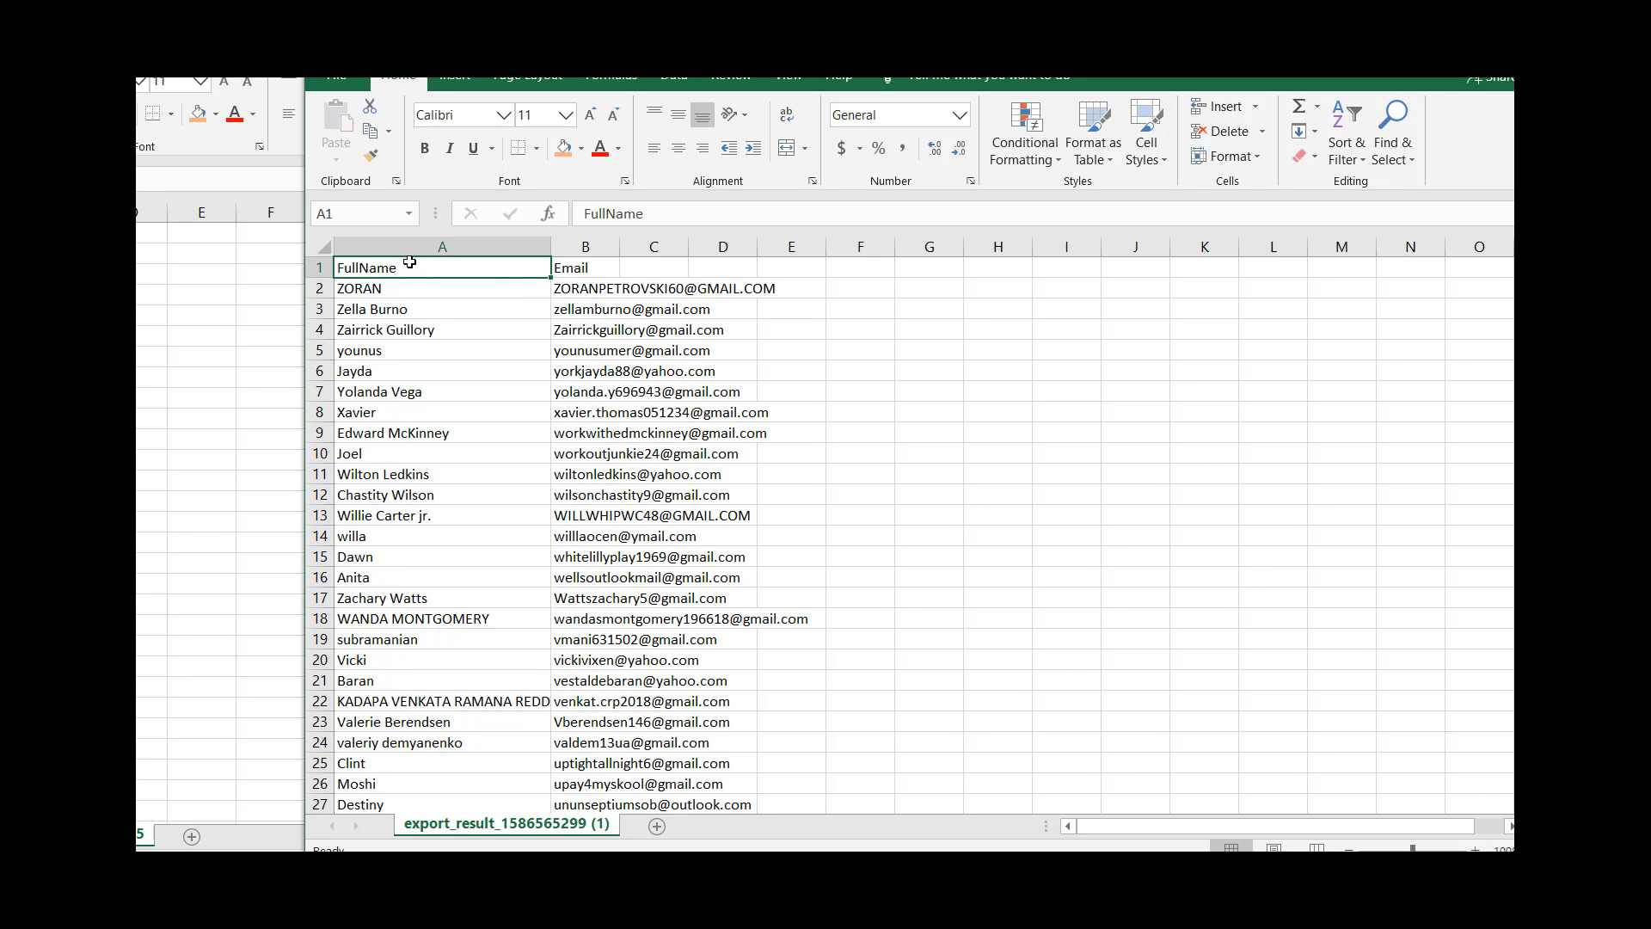
pyautogui.click(434, 247)
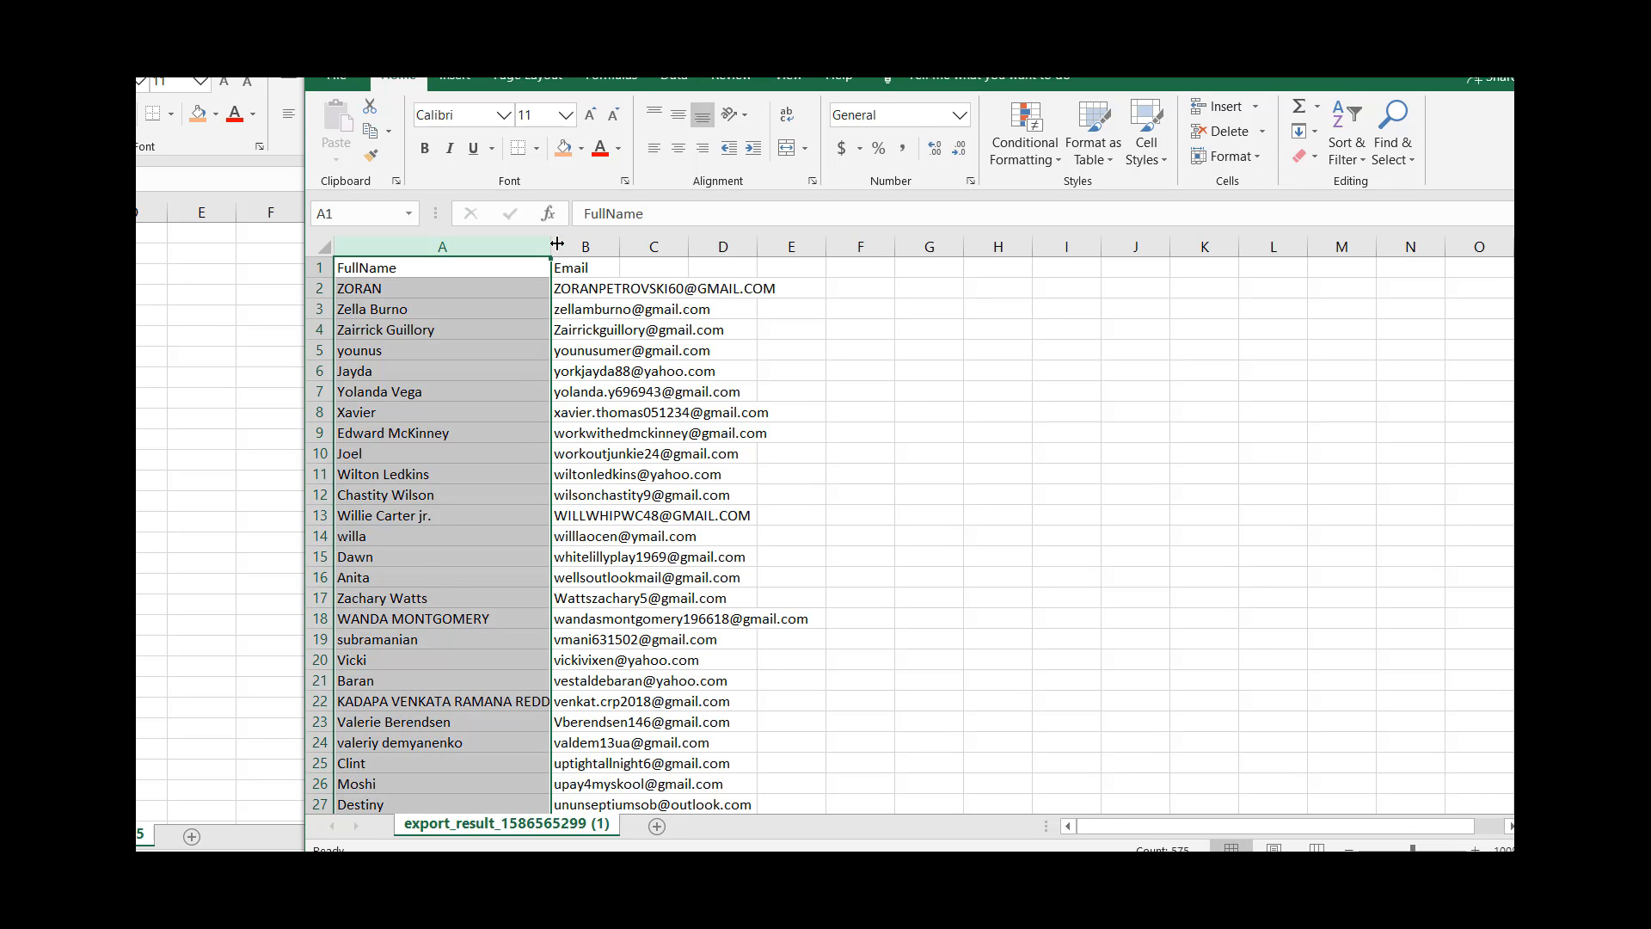
pyautogui.moveTo(551, 247); pyautogui.dragTo(856, 245)
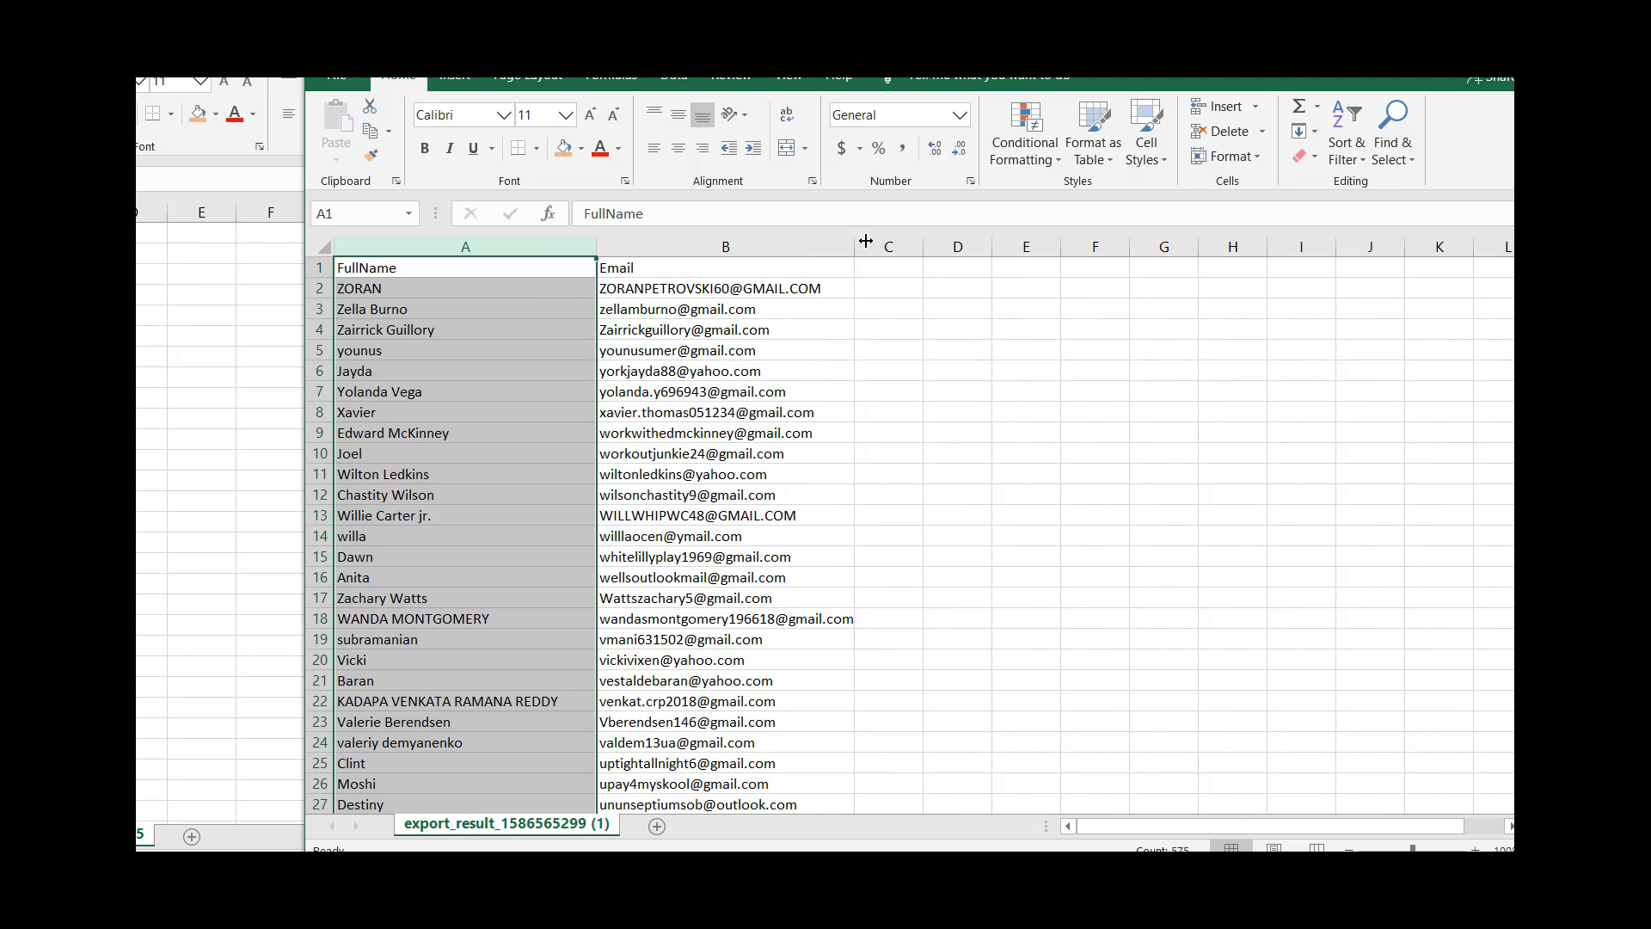
pyautogui.click(769, 248)
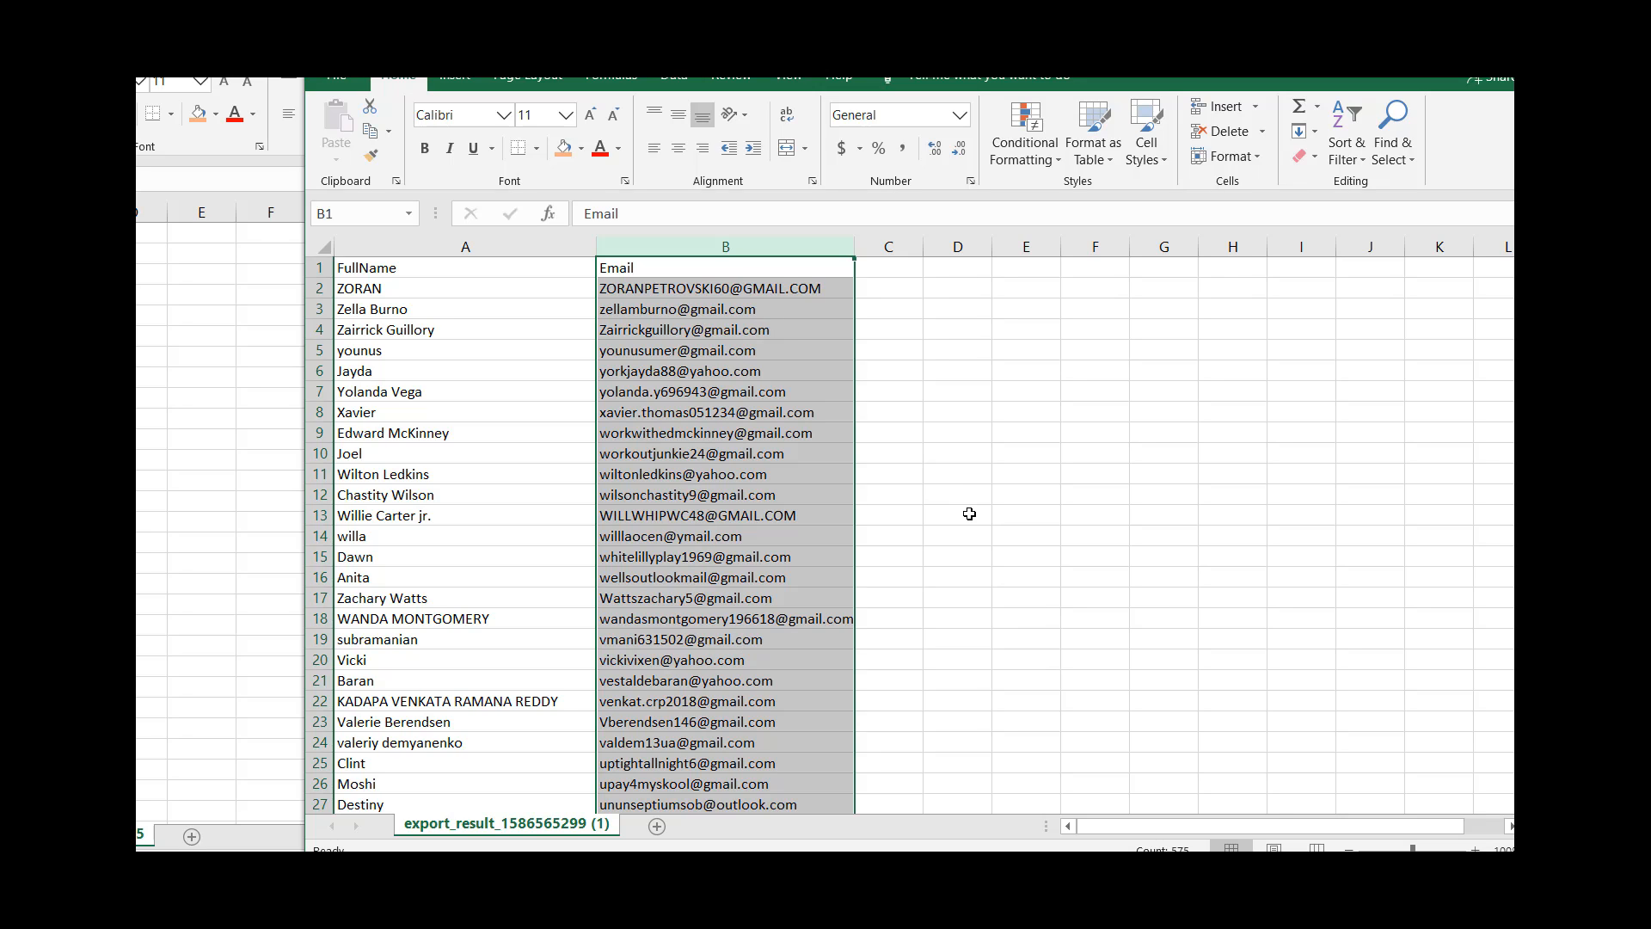
pyautogui.click(905, 268)
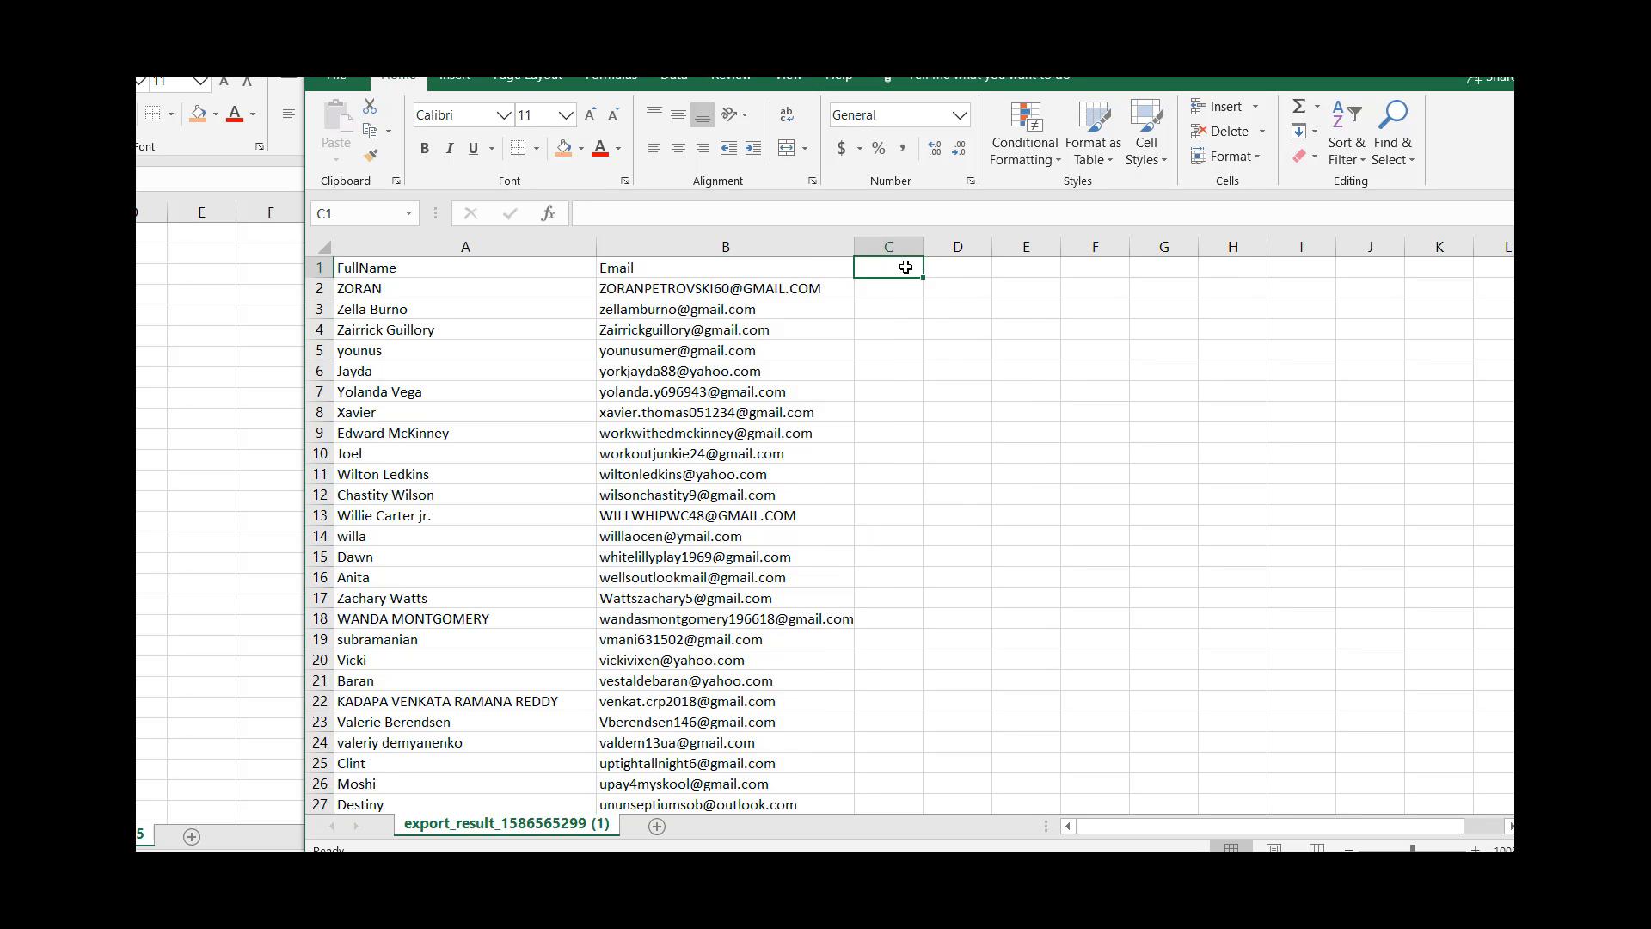
pyautogui.moveTo(923, 252); pyautogui.dragTo(1032, 252)
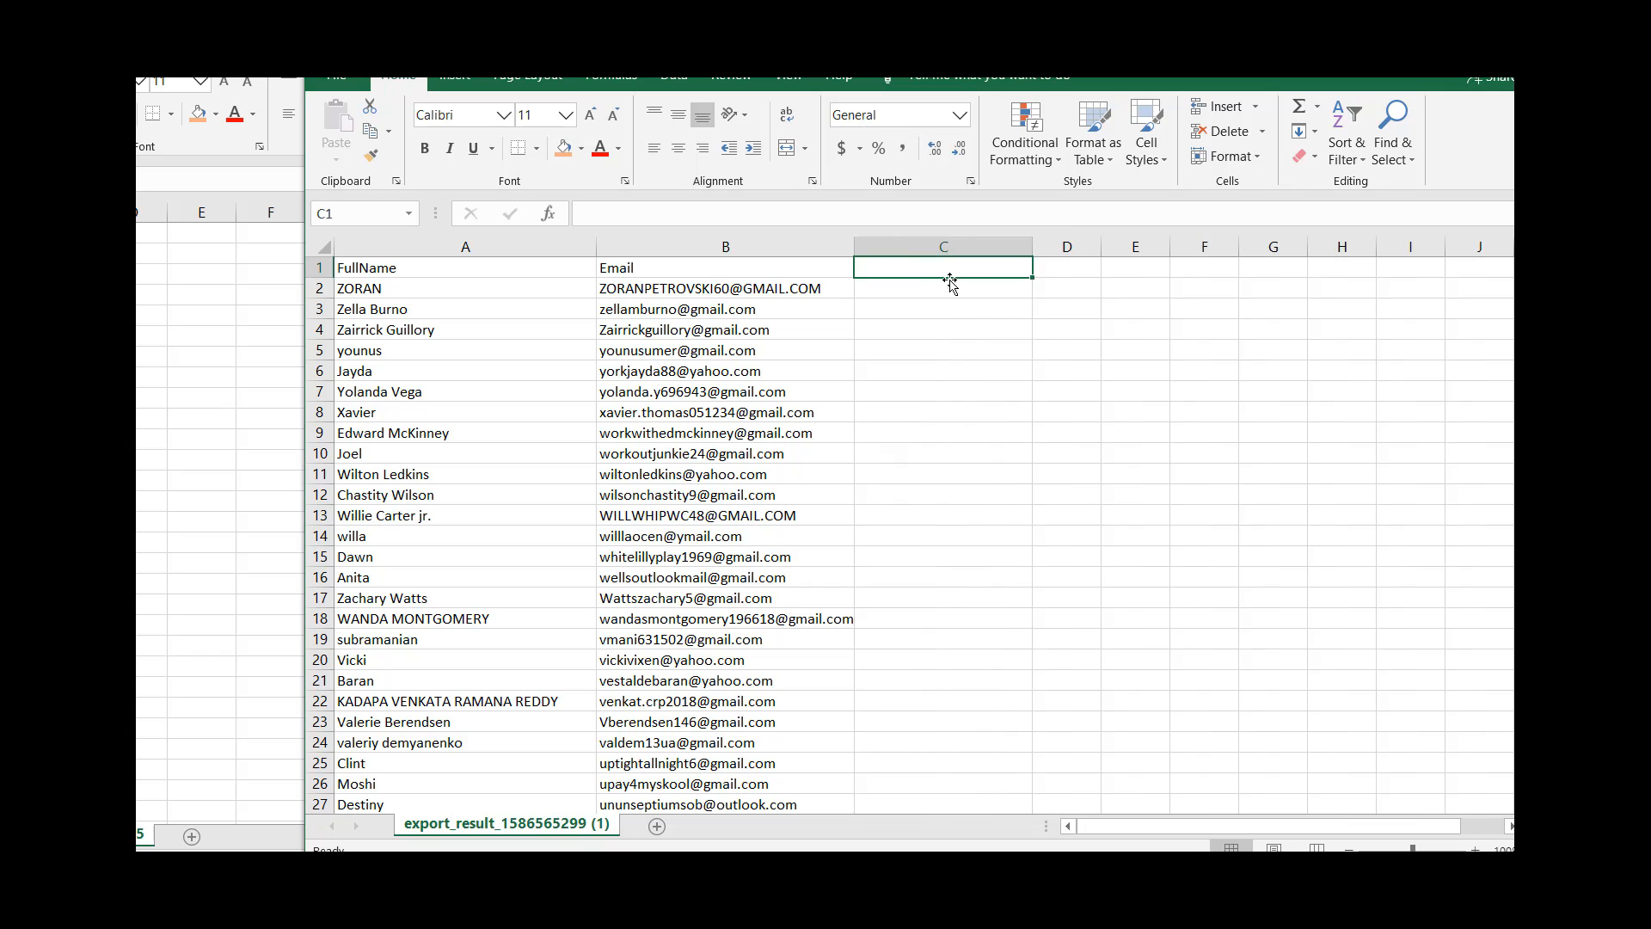
pyautogui.click(1066, 271)
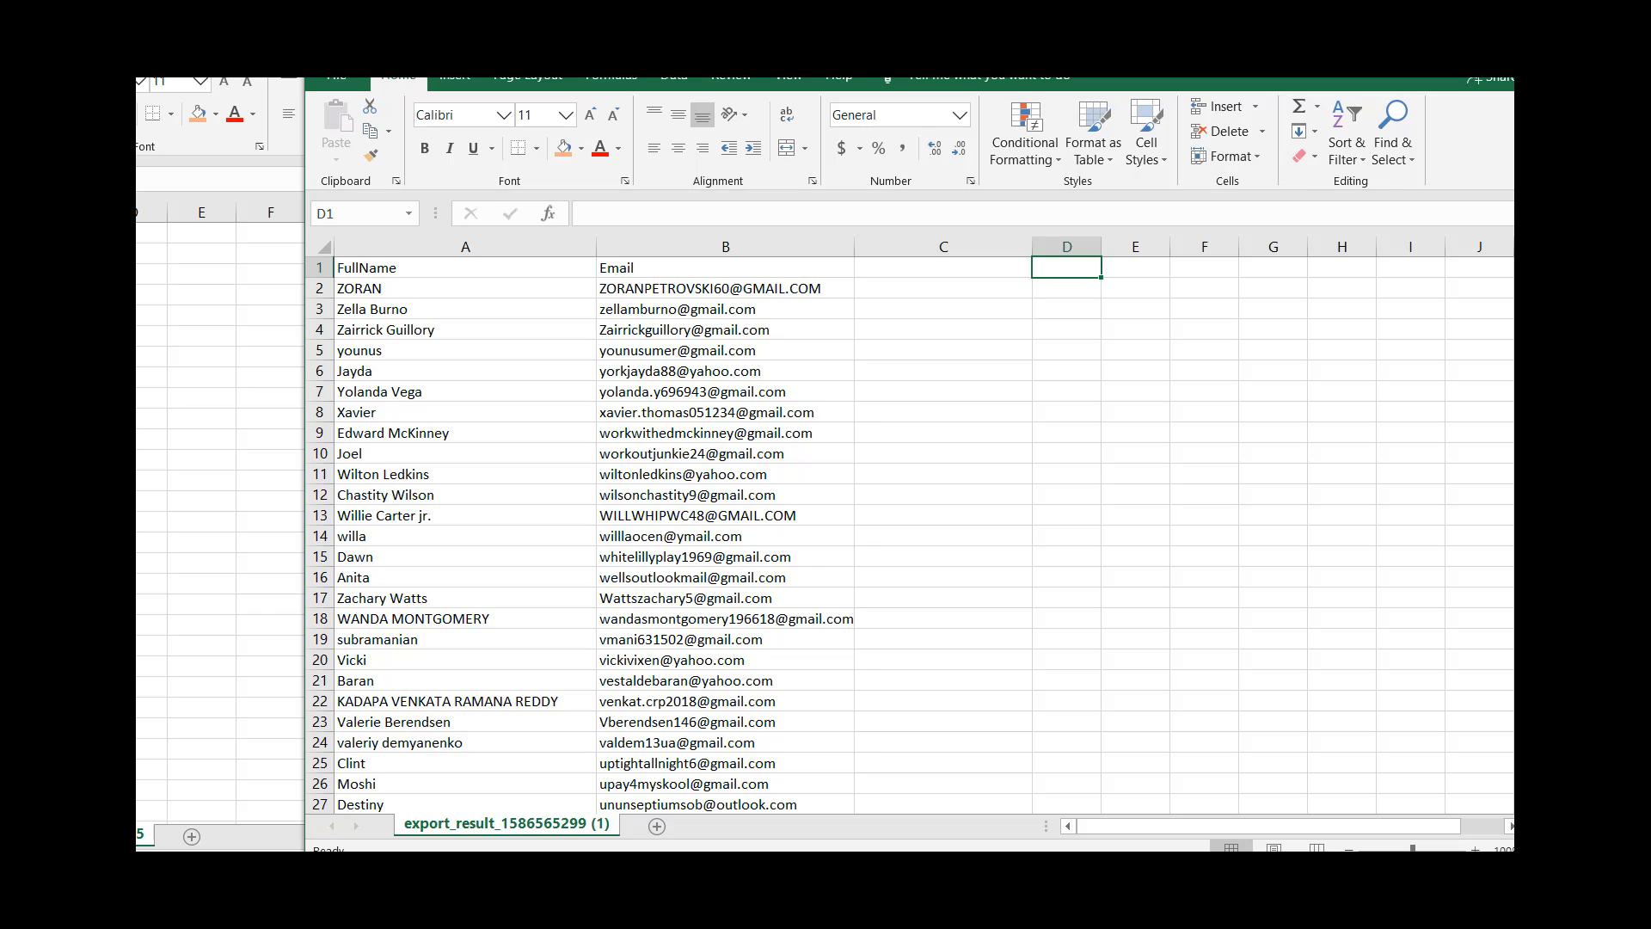
# - Return to the Export Subscribers page in the browser and review its field, delimiter and filter options
pyautogui.hotkey('alt', 'Tab')
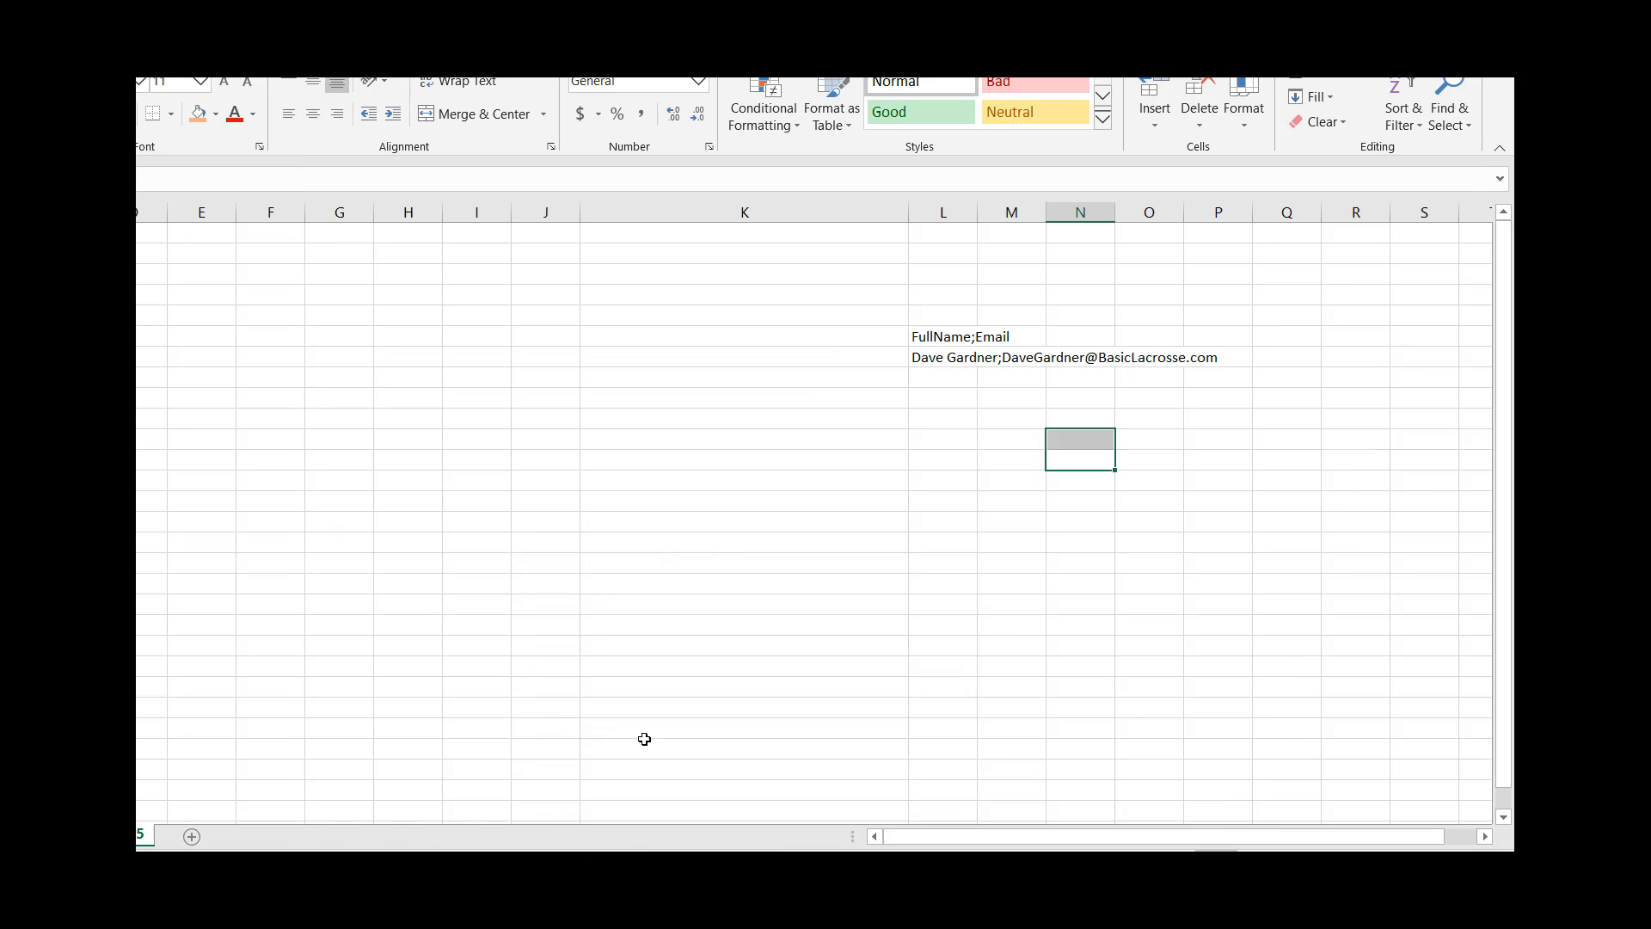
pyautogui.hotkey('alt', 'Tab')
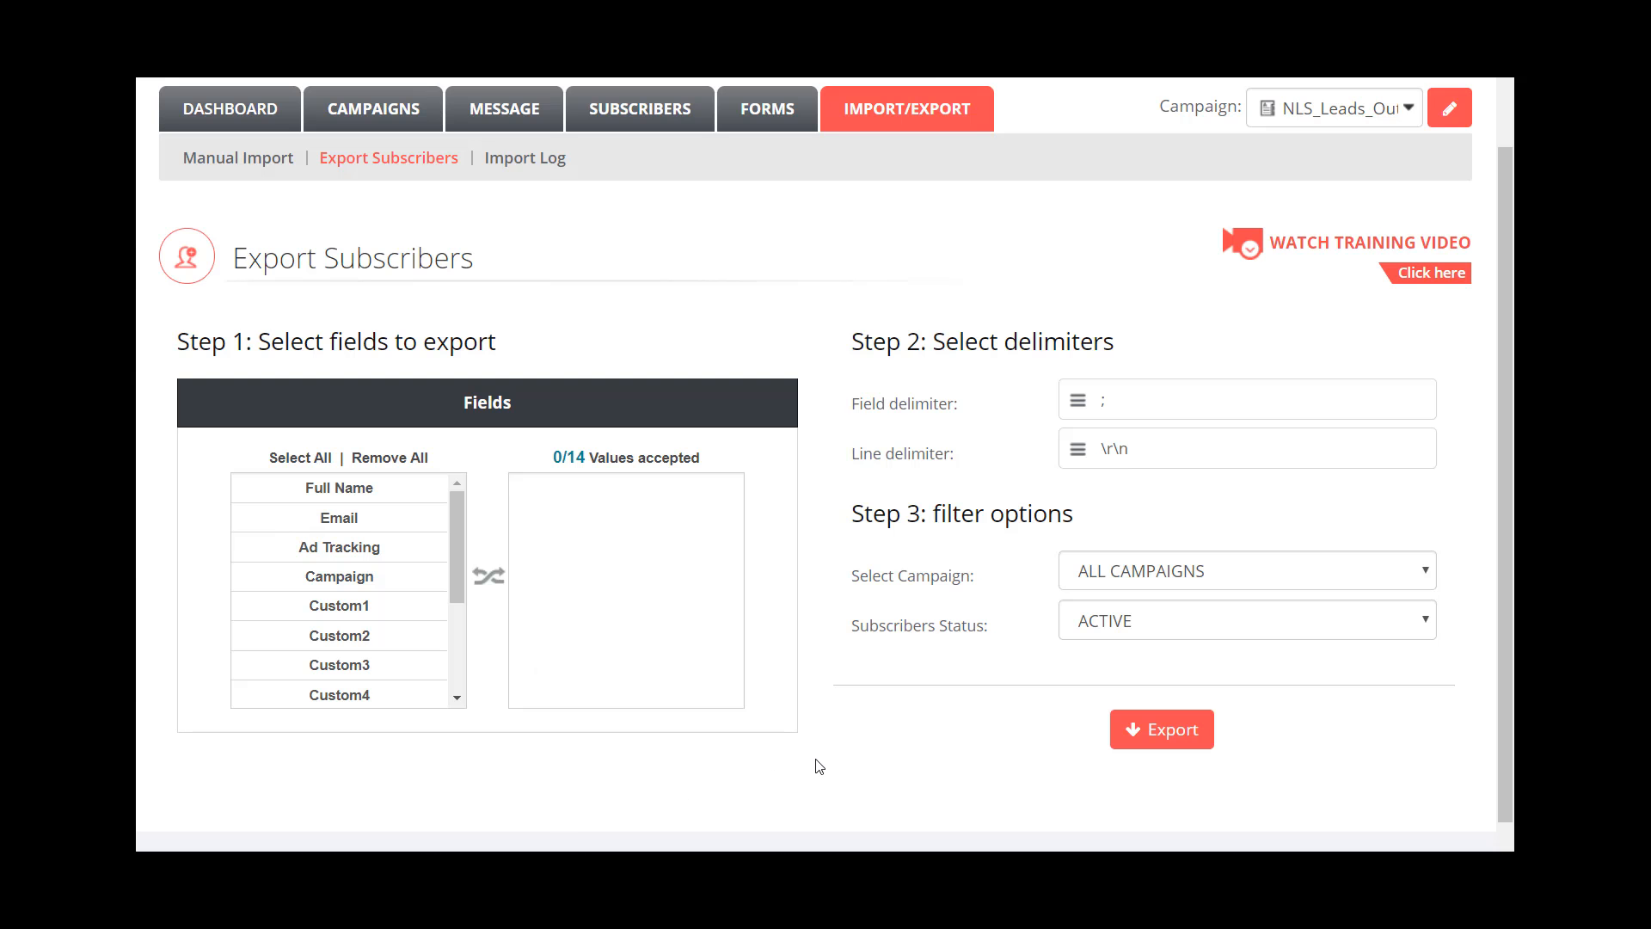
pyautogui.scroll(1, 1183, 507)
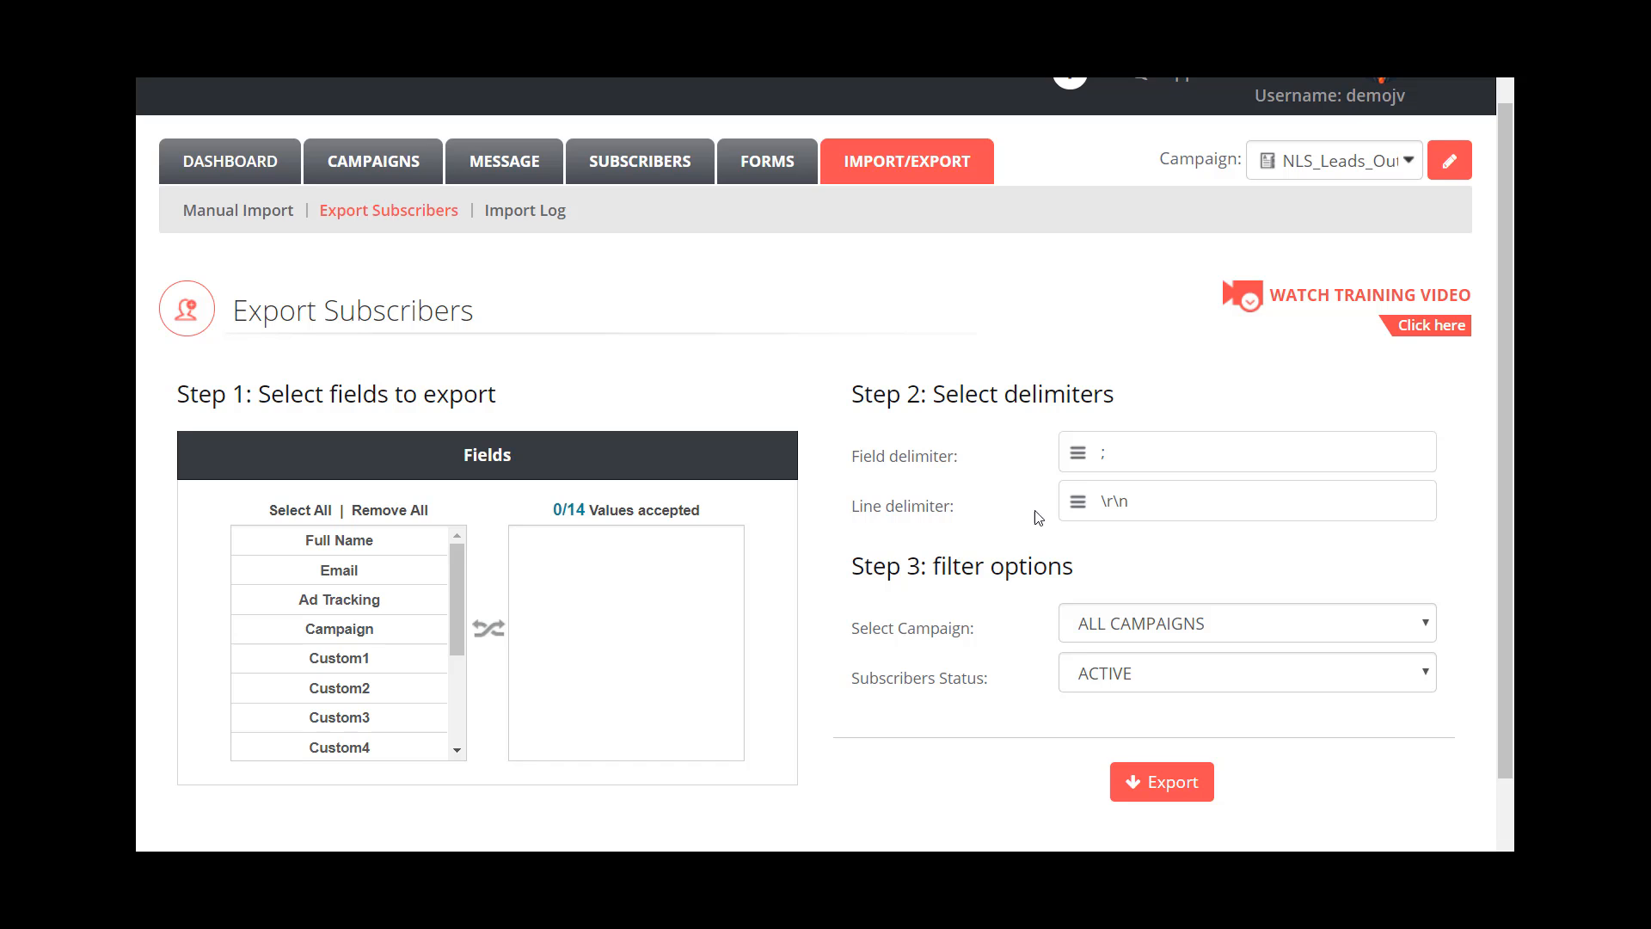
pyautogui.moveTo(1505, 308); pyautogui.dragTo(1508, 313)
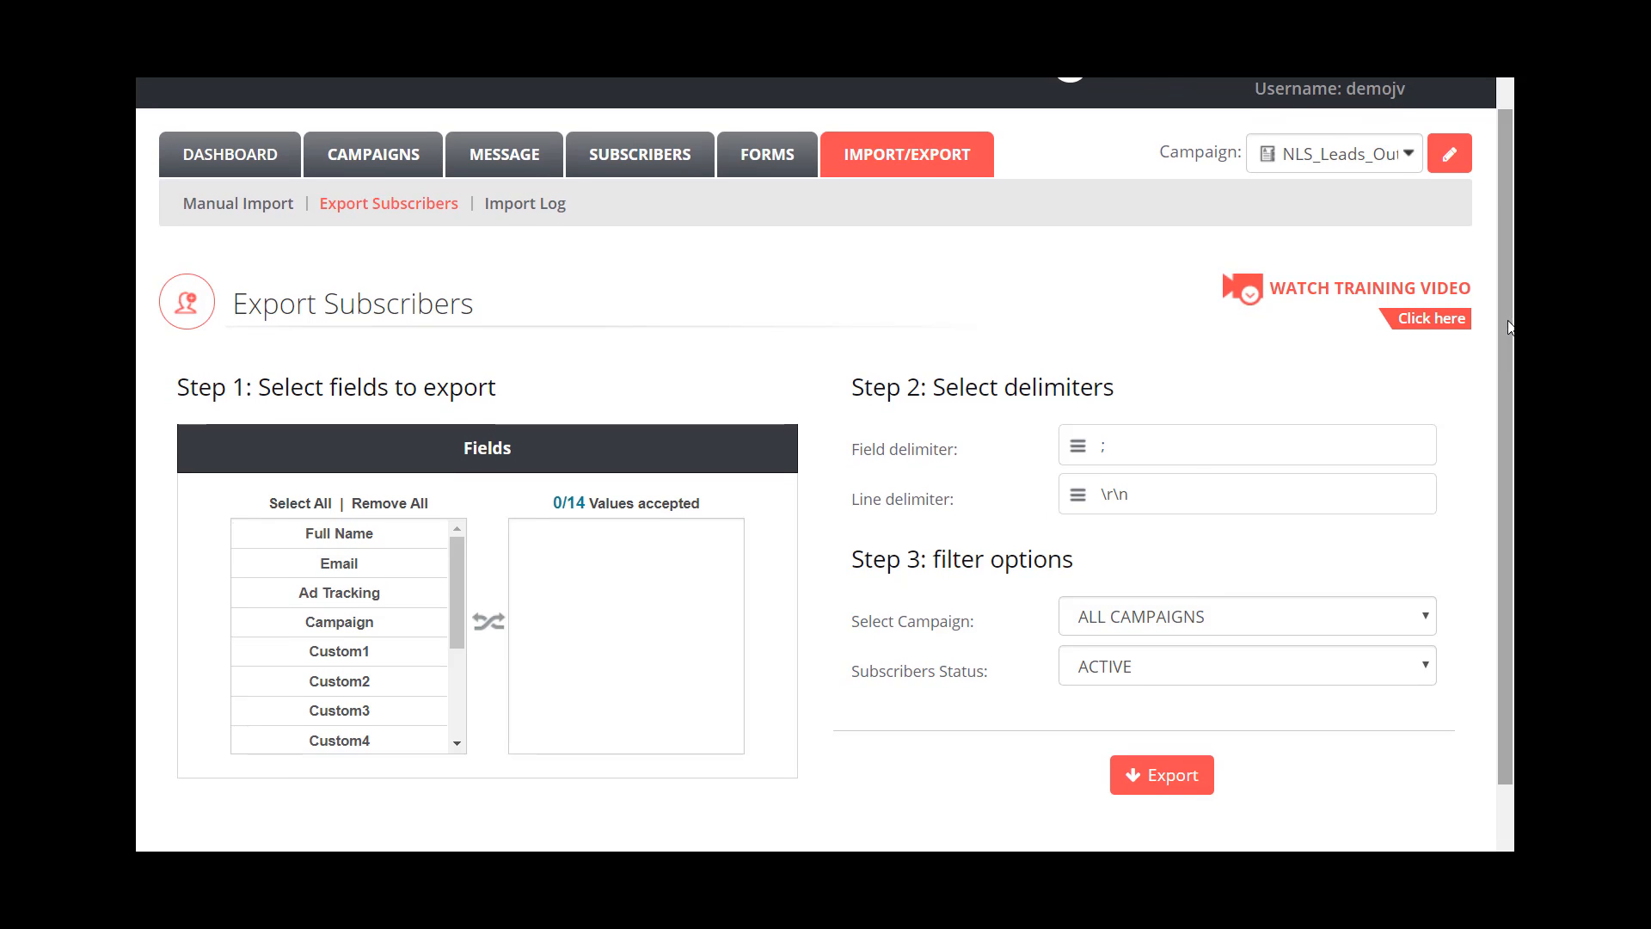